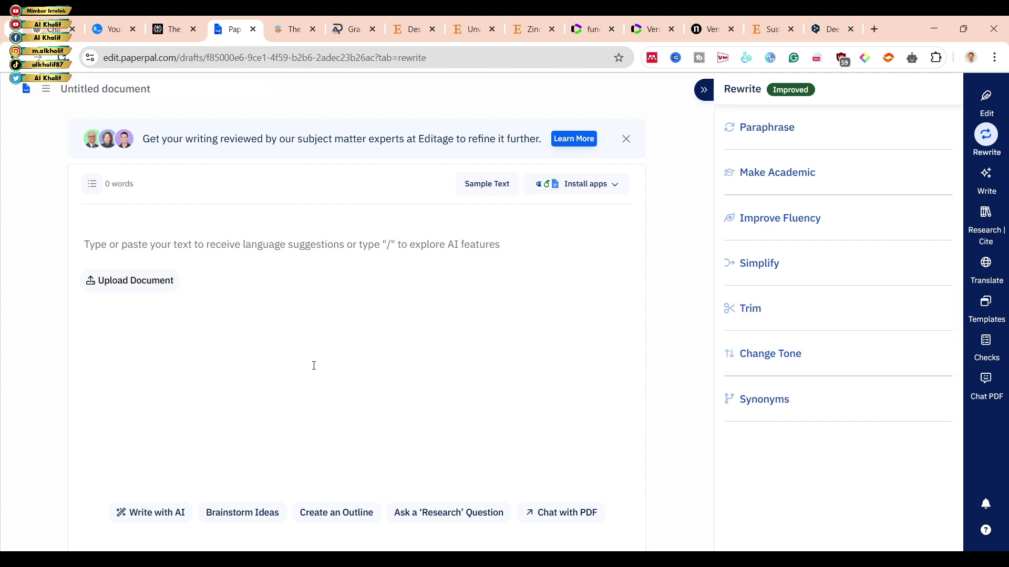
Step: Return to the home page and create a new web document
click(45, 89)
click(47, 161)
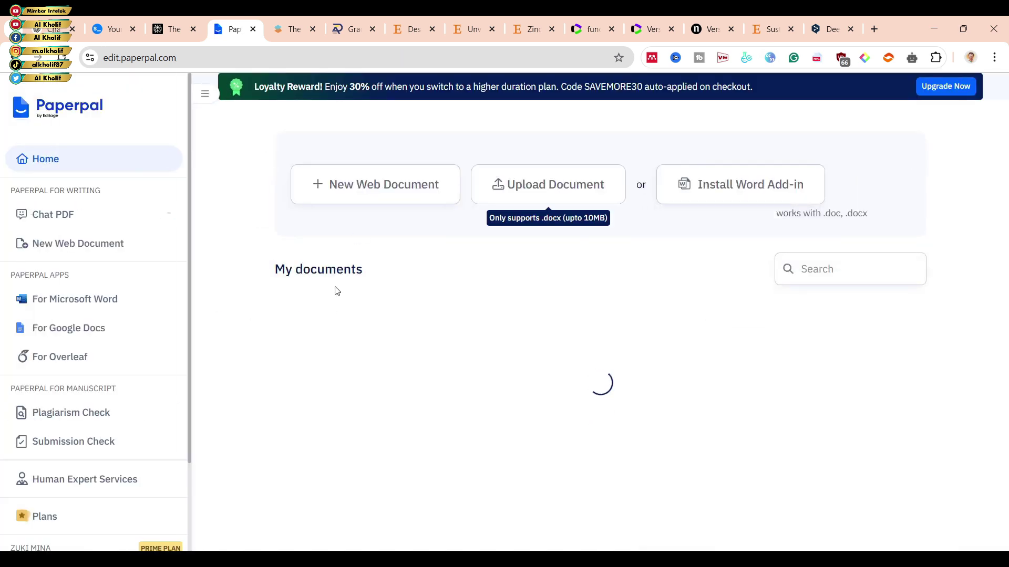
click(366, 192)
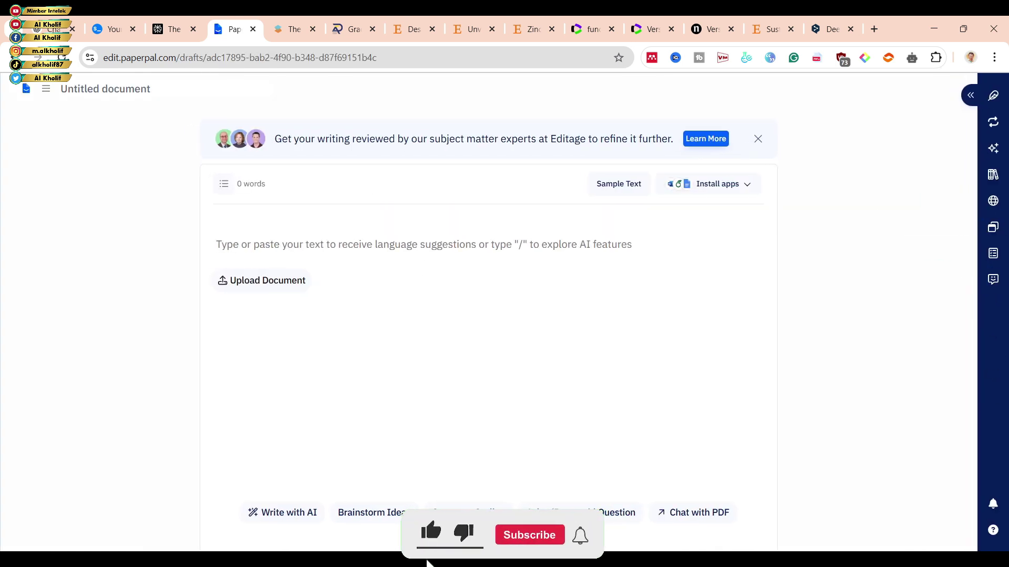
Step: Start a Journal Submission Check from the document's available checks and upload the manuscript file for analysis
mouse_move(991, 271)
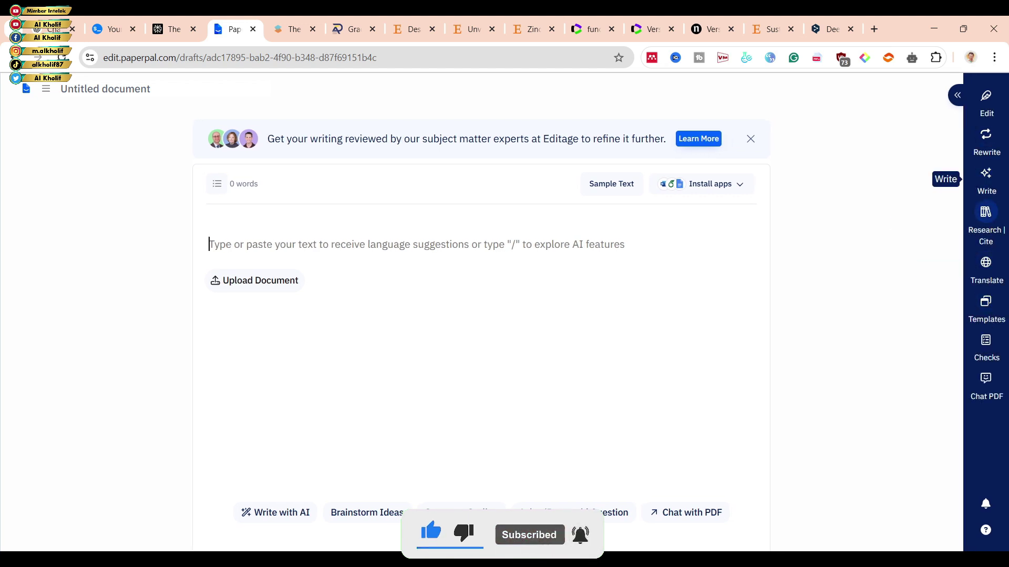
click(985, 304)
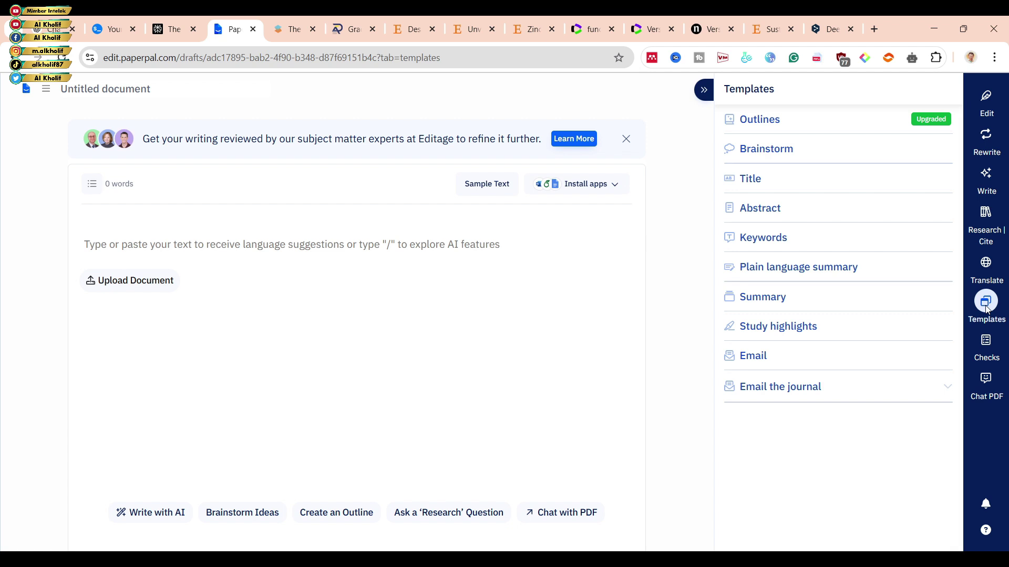
click(987, 343)
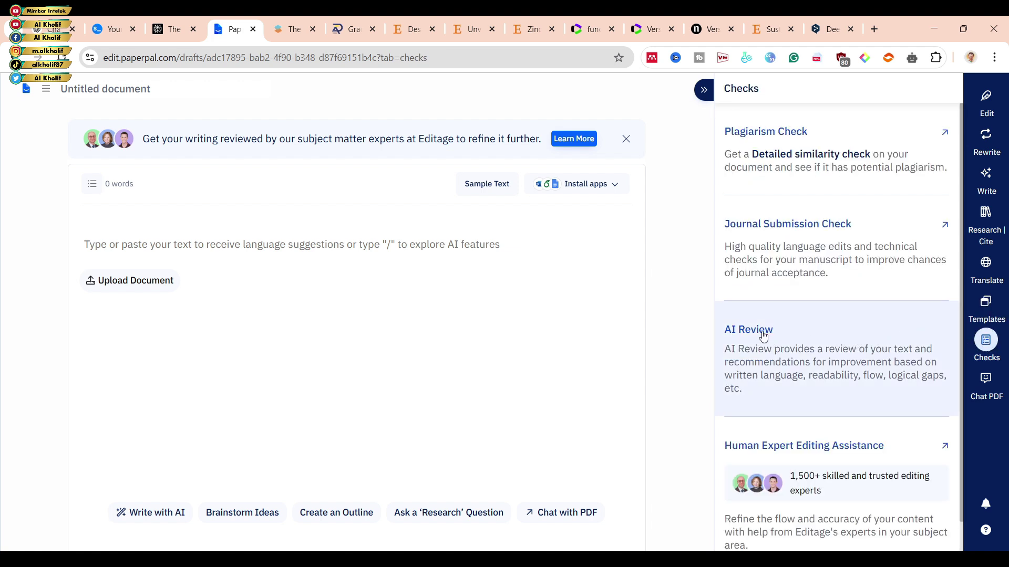
click(788, 233)
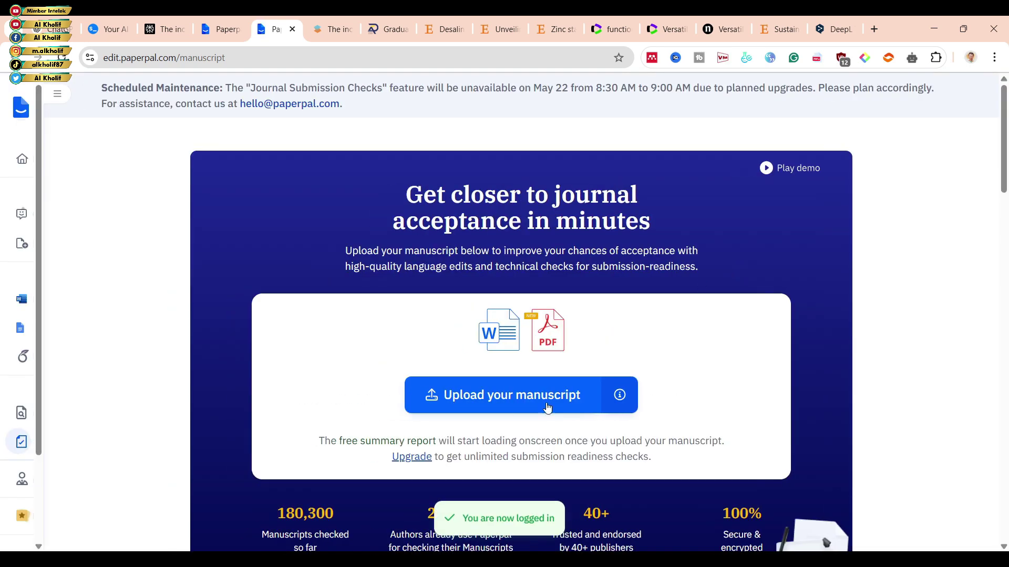
click(500, 399)
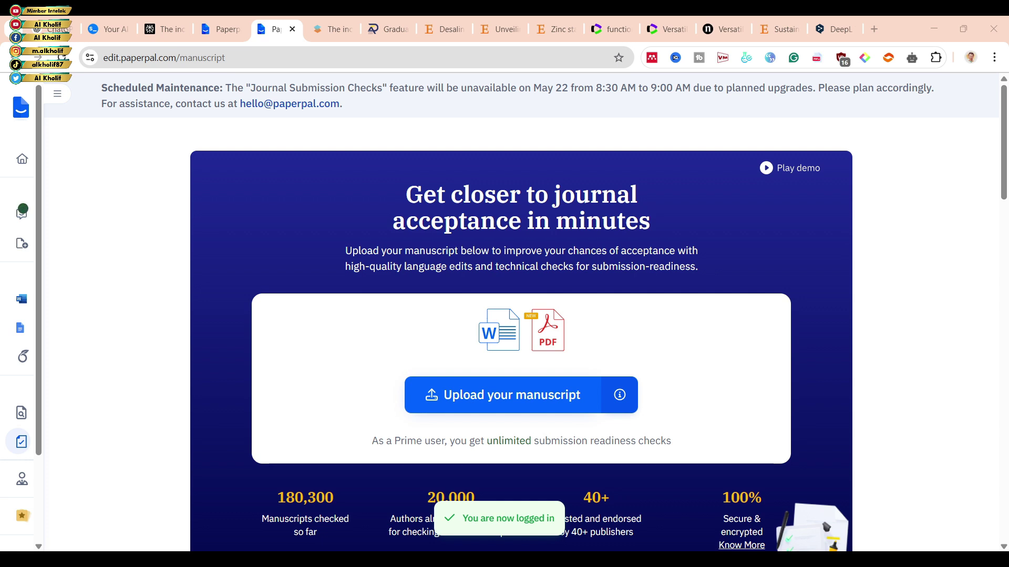
click(718, 345)
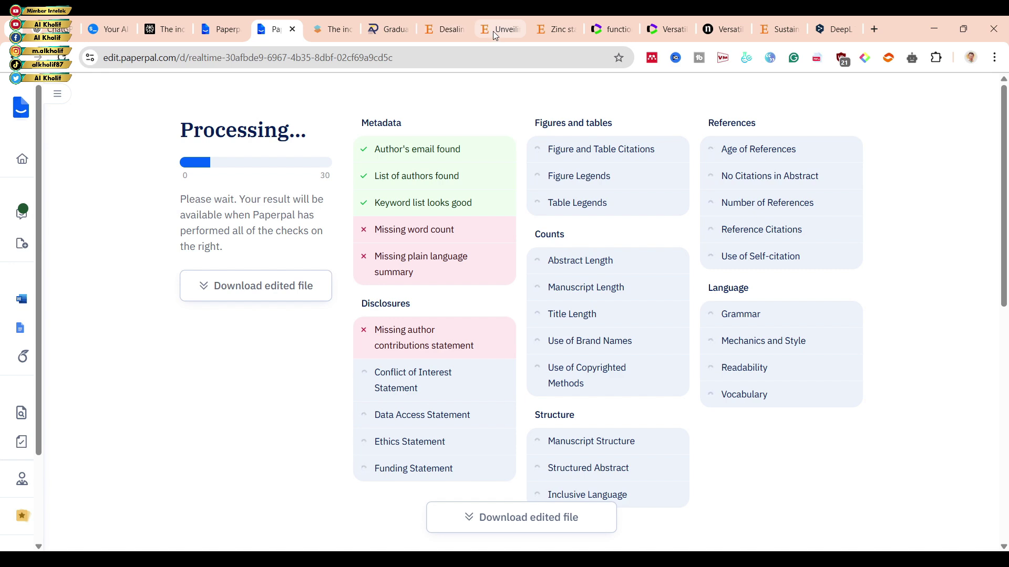
Step: Switch to the published ScienceDirect articles and locate the CRediT authorship contribution statement near the end of the membrane article, highlighting its text
click(555, 30)
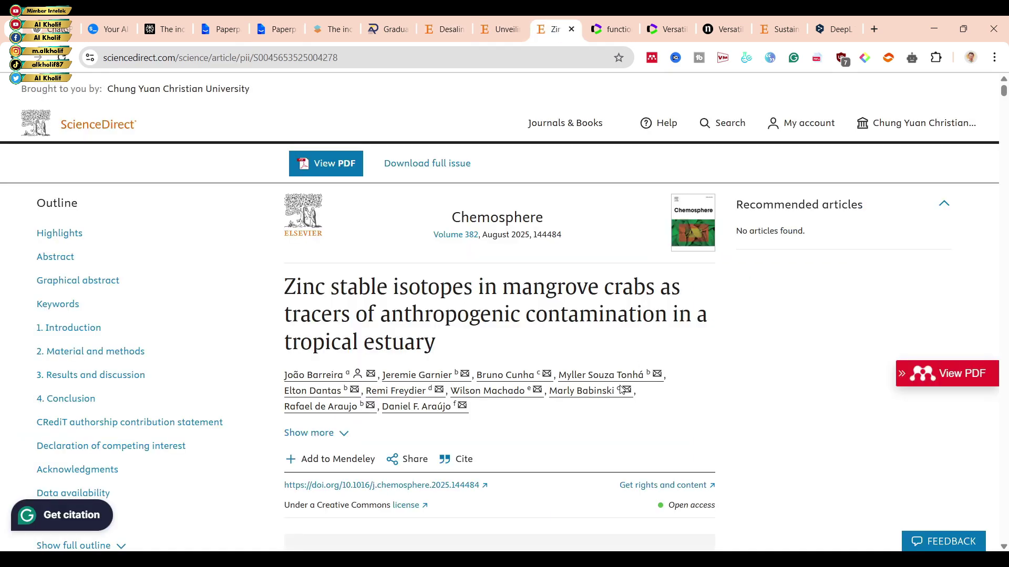
scroll(622, 390, down, 5)
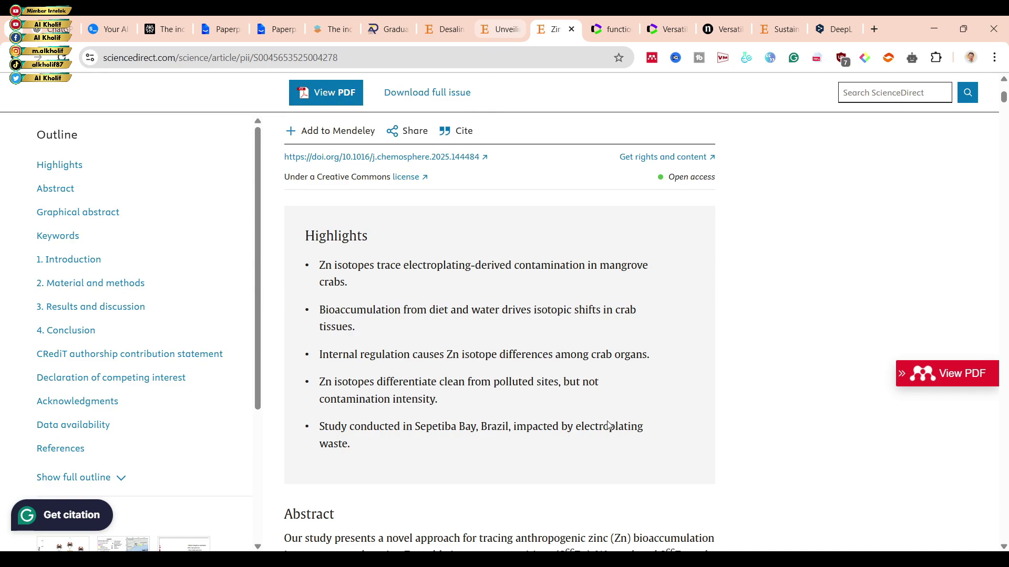
key(ctrl+shift+Tab)
scroll(597, 368, down, 10)
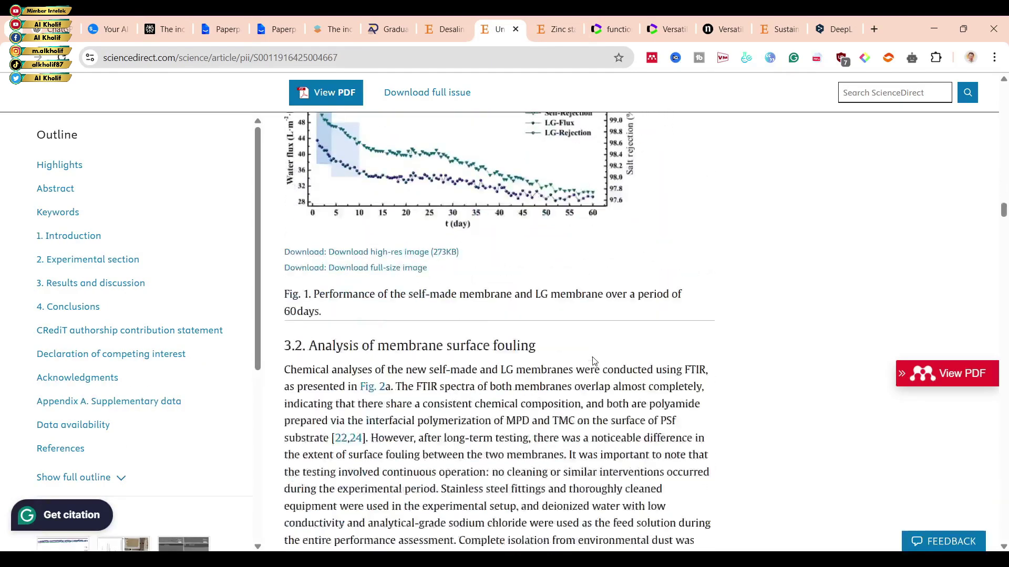
scroll(594, 361, down, 15)
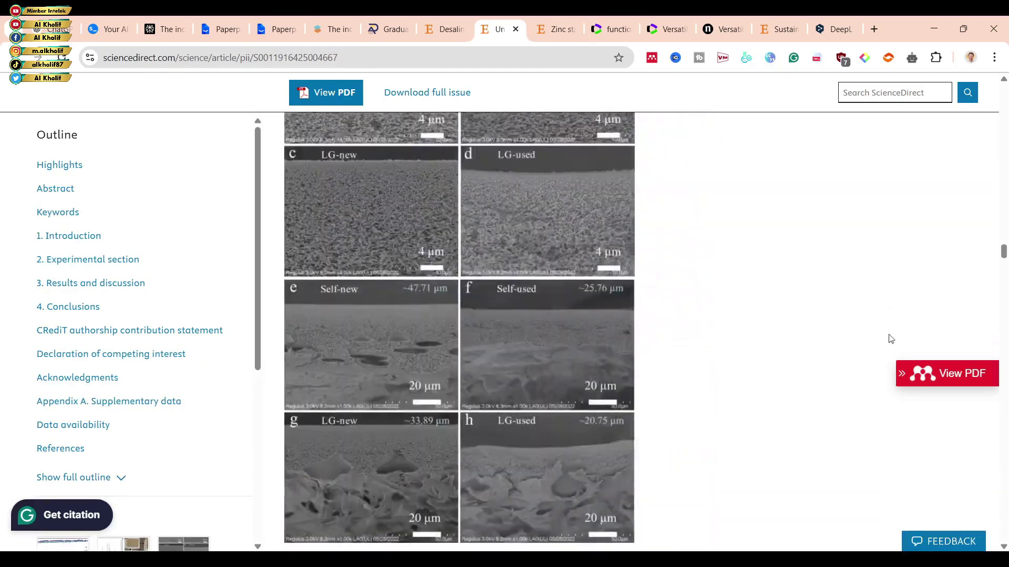
scroll(594, 332, down, 15)
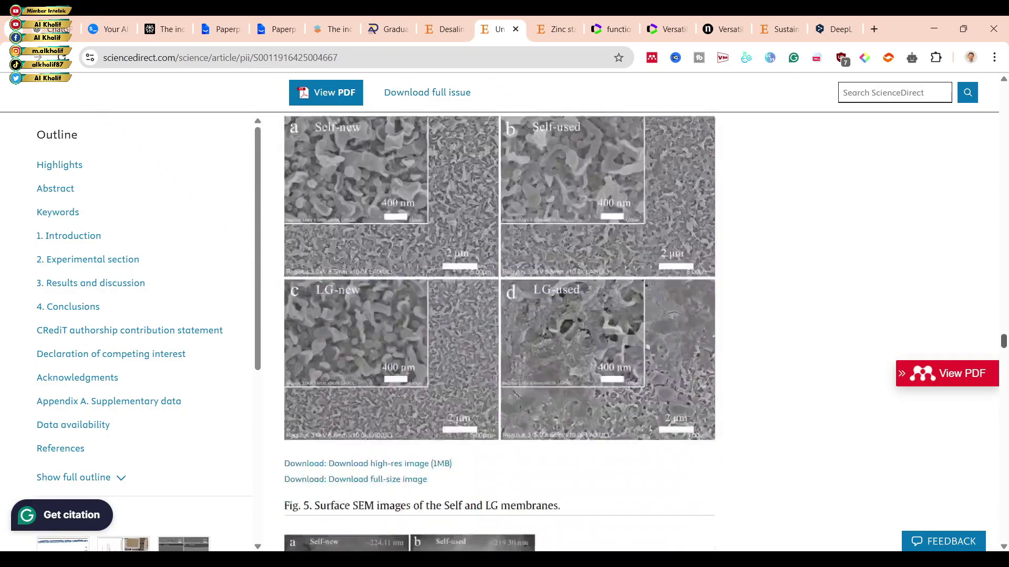
drag(1004, 343, 1004, 440)
scroll(540, 414, up, 4)
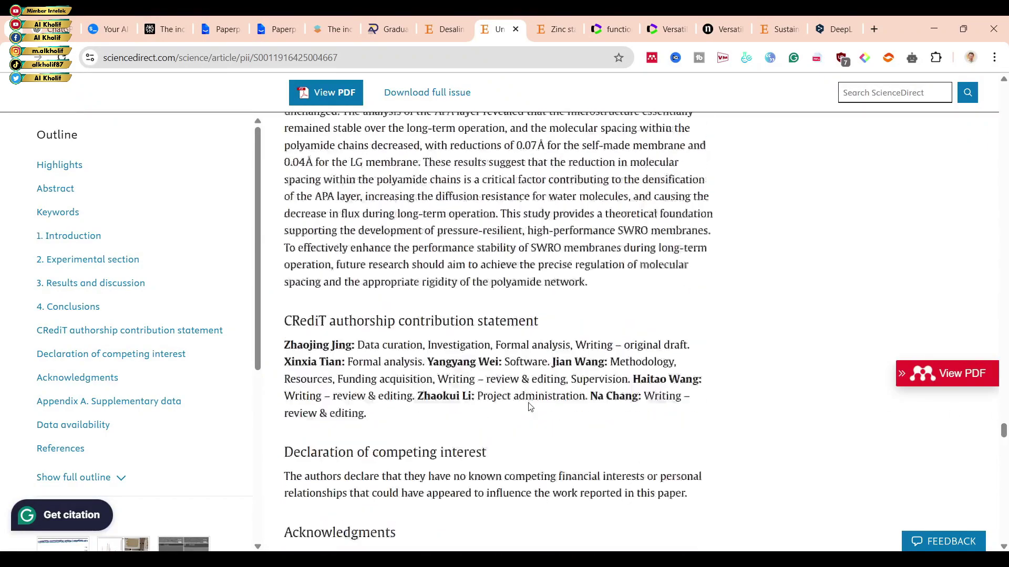
drag(287, 357, 427, 394)
click(717, 375)
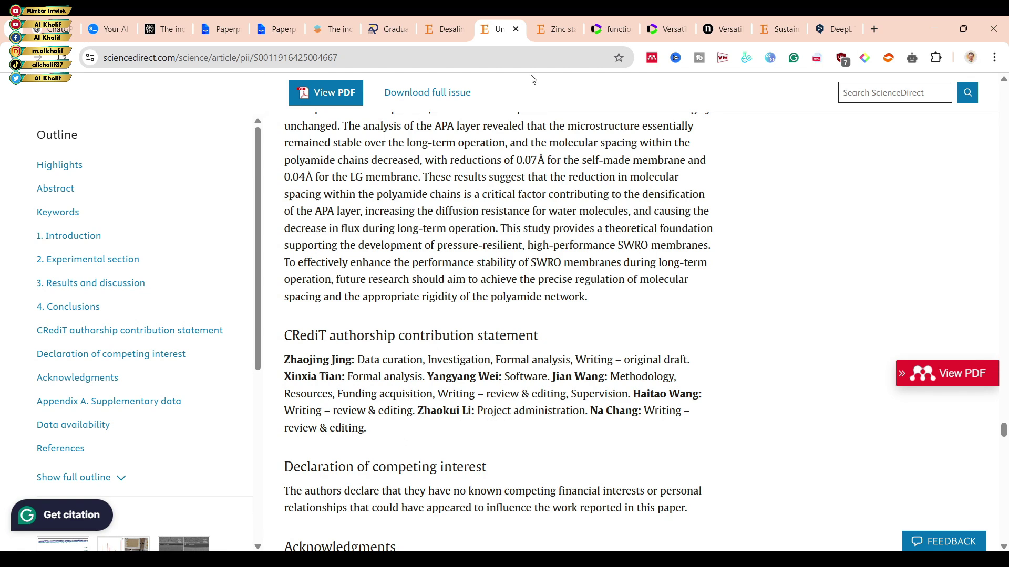
Step: Look at the submission check's progress, and highlight the CRediT statement and the "Declaration of competing interest" heading in the membrane article
click(279, 30)
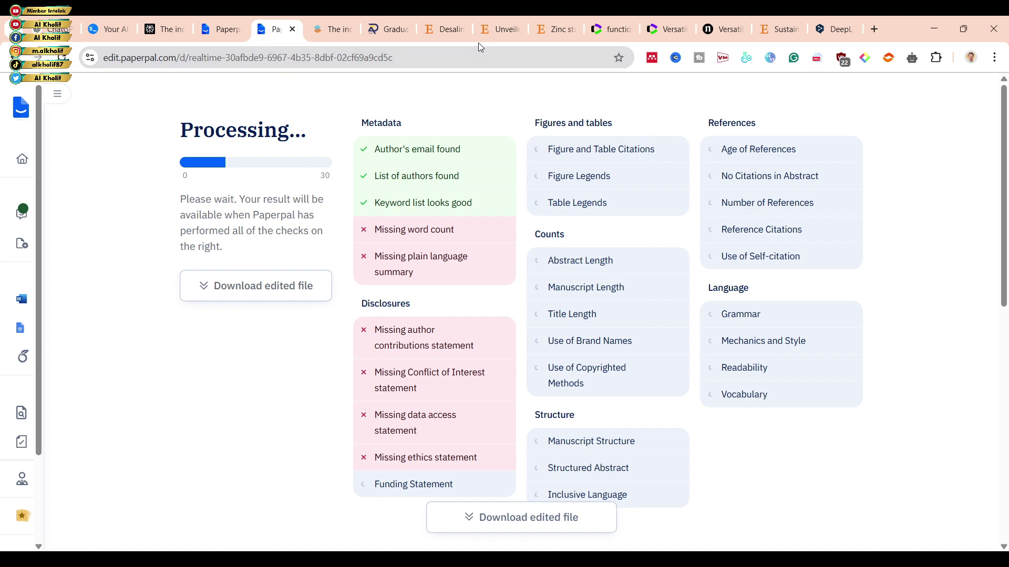
click(500, 30)
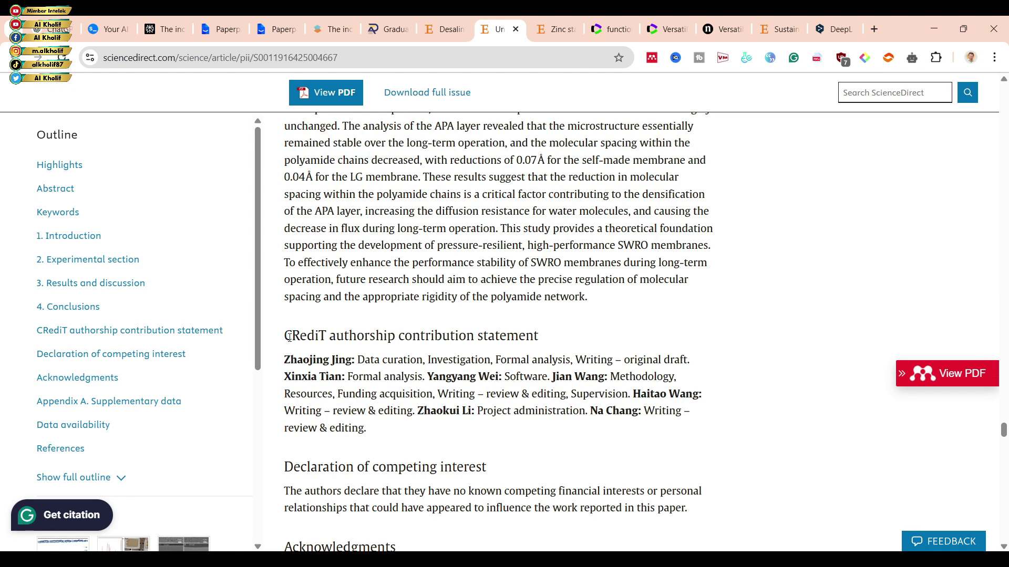
drag(289, 336, 410, 434)
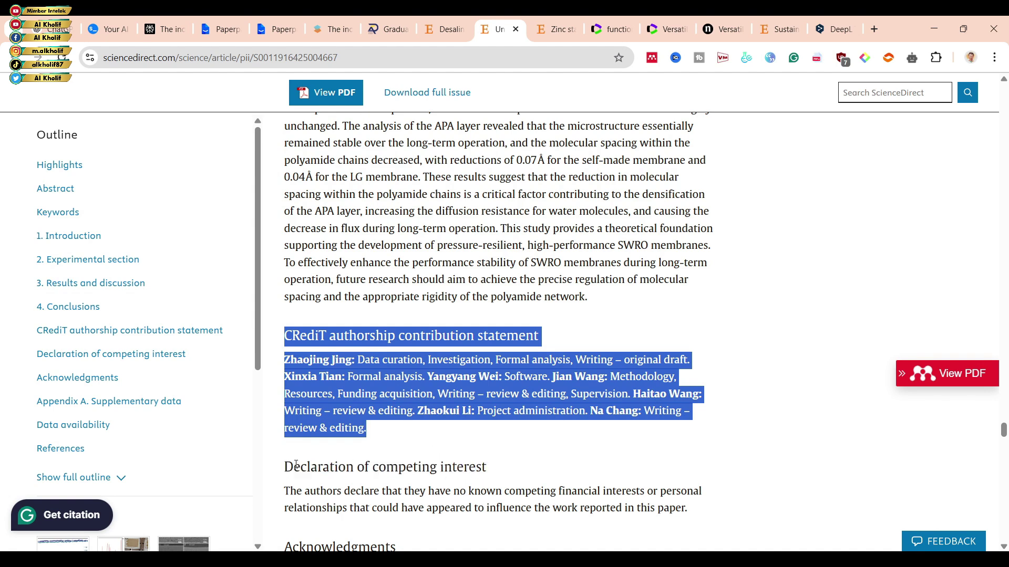
drag(285, 467, 487, 467)
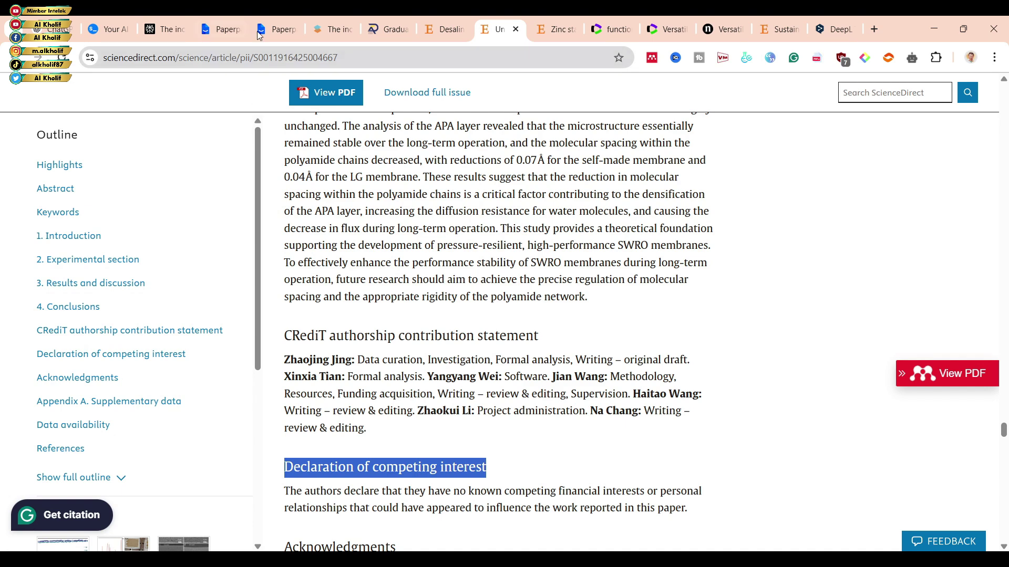
Step: Switch back to the Paperpal submission check and review its results and the suggested text edits for the tofu wastewater manuscript
click(281, 30)
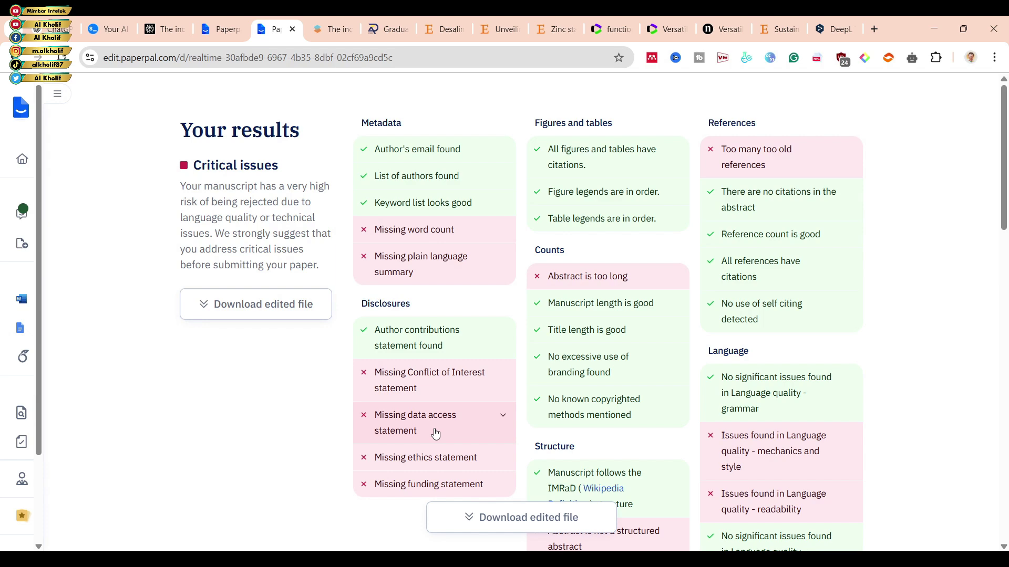
scroll(435, 433, down, 1)
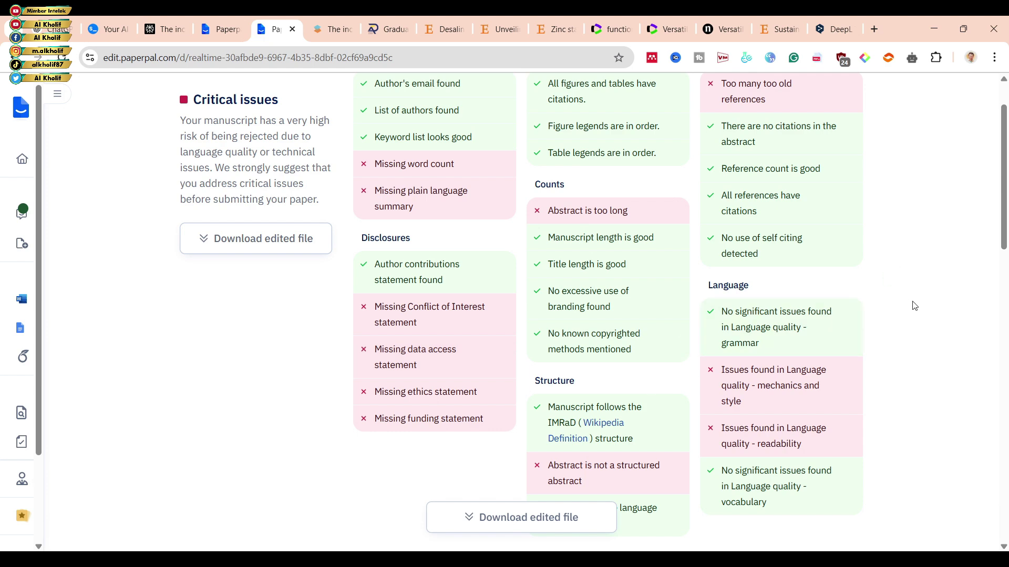
scroll(938, 348, down, 9)
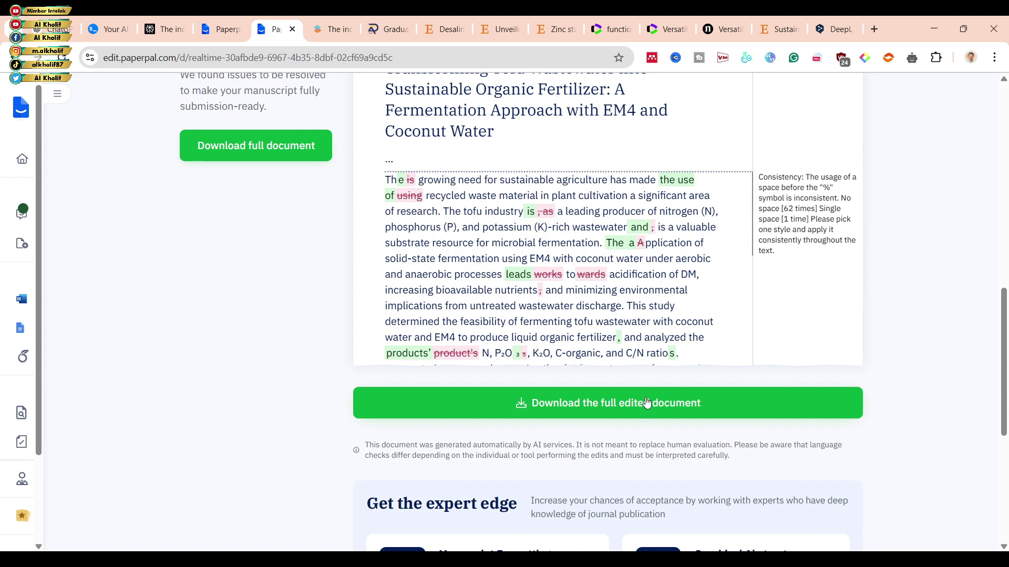
scroll(544, 252, down, 1)
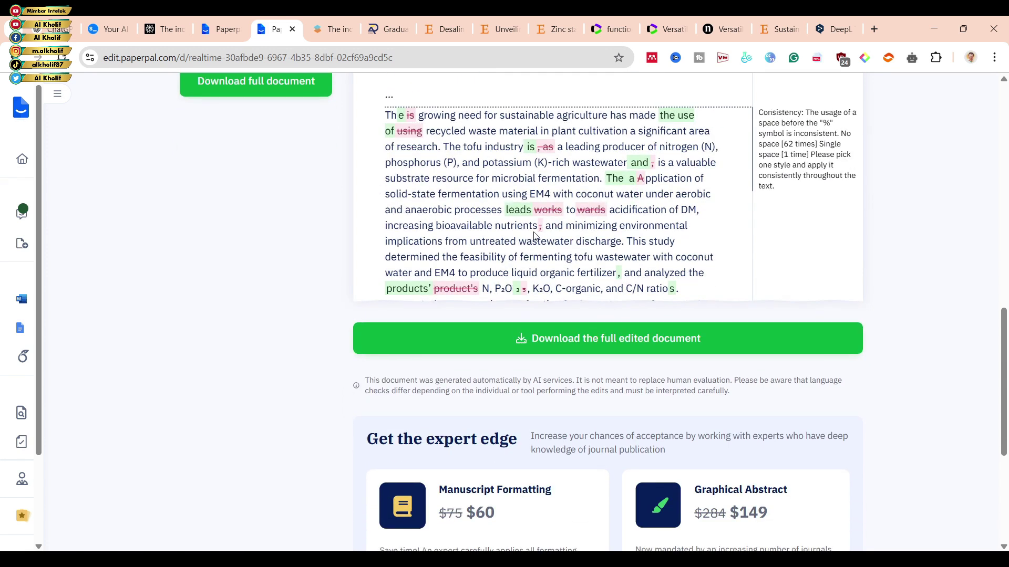
scroll(533, 246, up, 1)
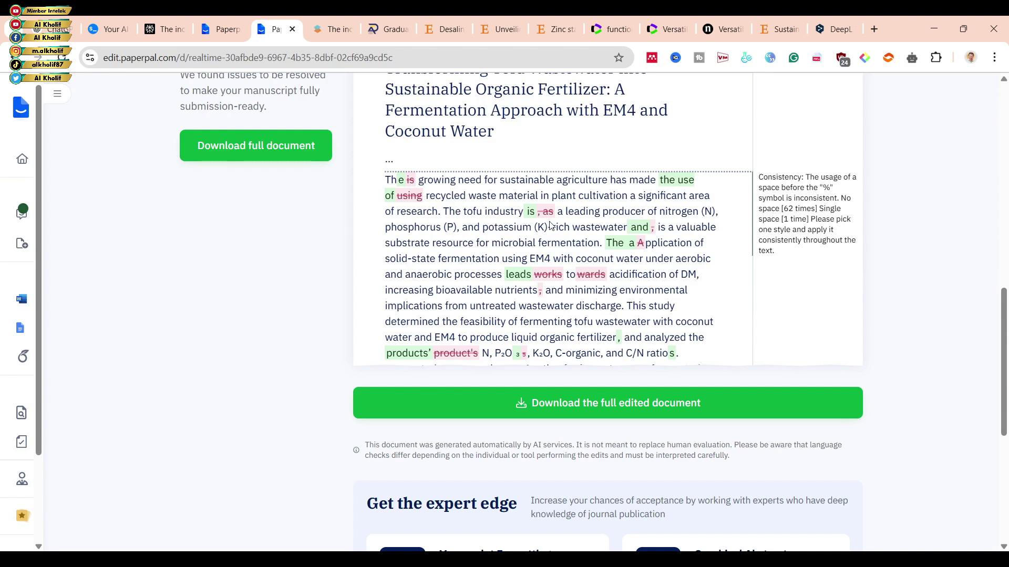
scroll(582, 271, down, 3)
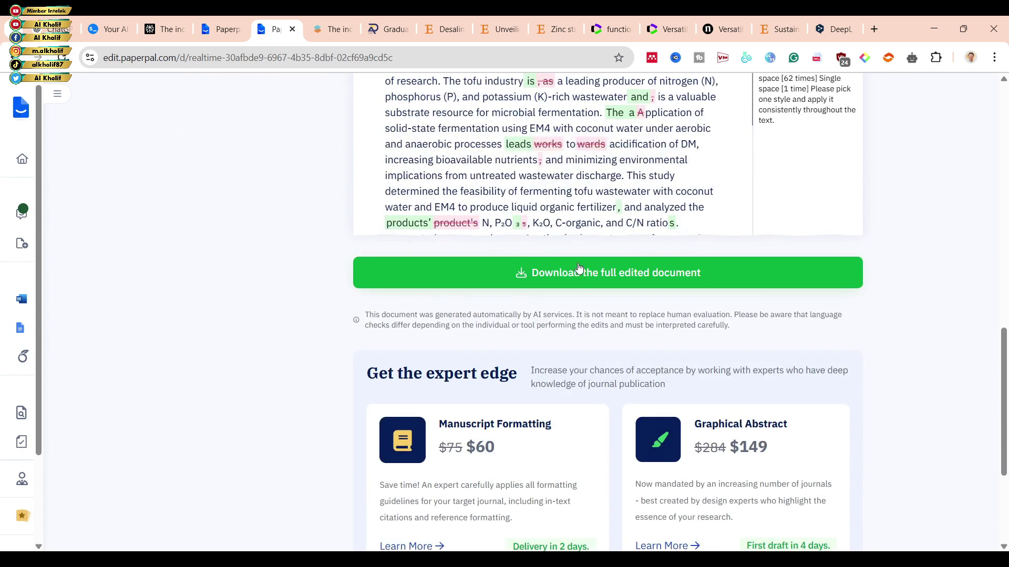
scroll(582, 271, up, 10)
scroll(578, 267, up, 5)
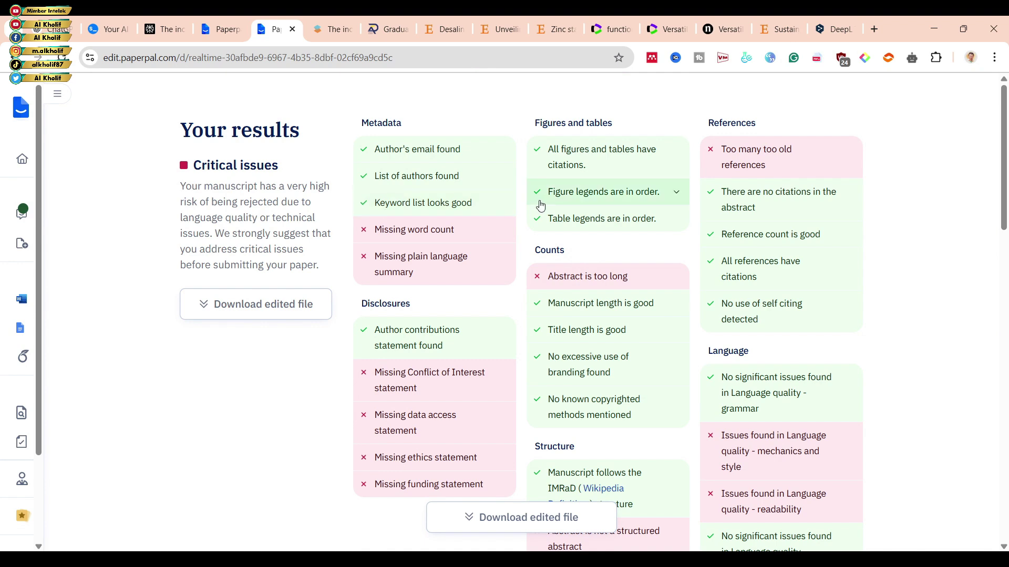
Step: Examine the disclosure, count, structure, reference and language checks again, and compare them with the manuscript's suggested edits
scroll(699, 277, down, 4)
scroll(362, 302, up, 4)
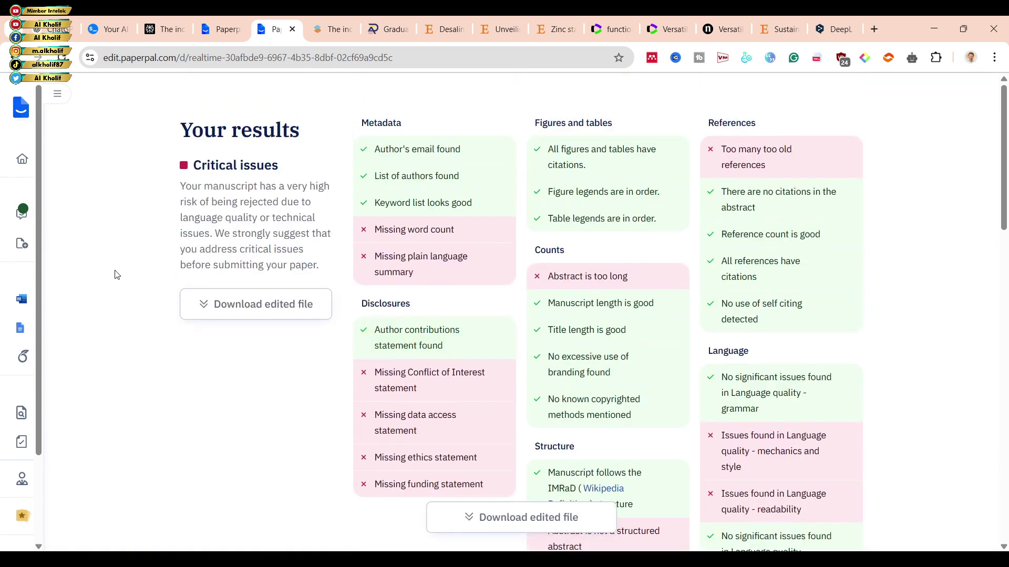
scroll(876, 338, down, 3)
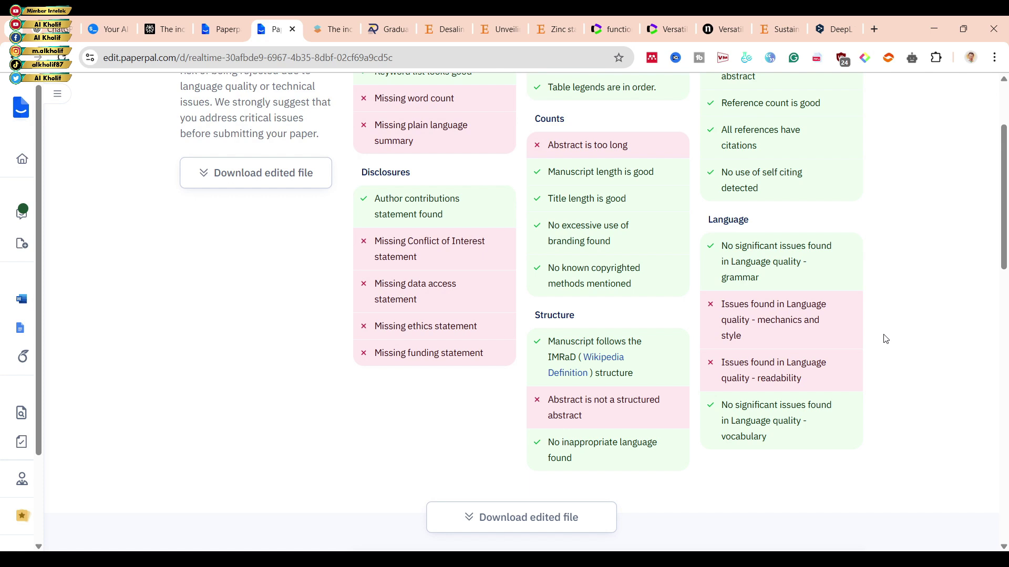
scroll(892, 327, up, 1)
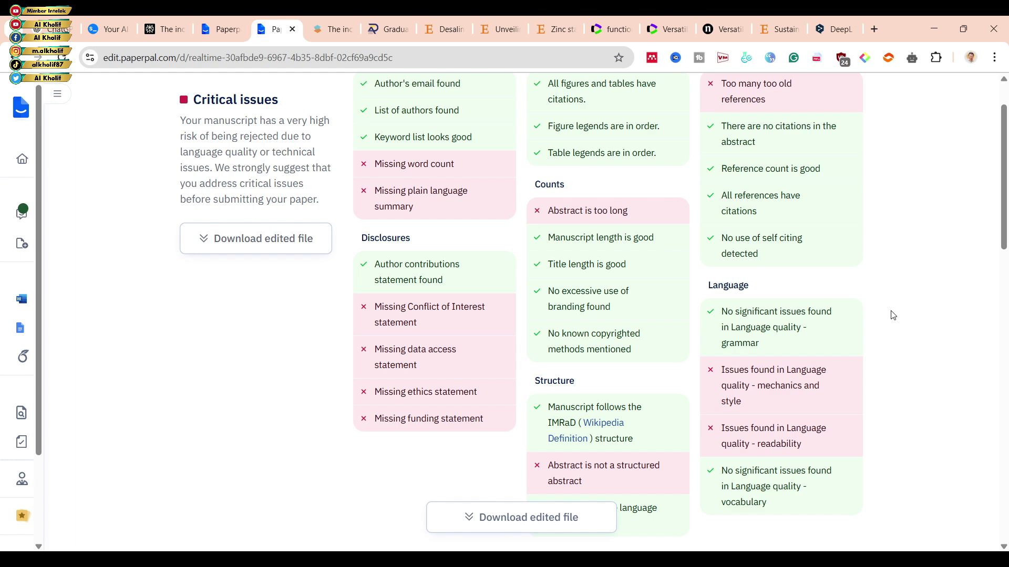
scroll(893, 316, down, 5)
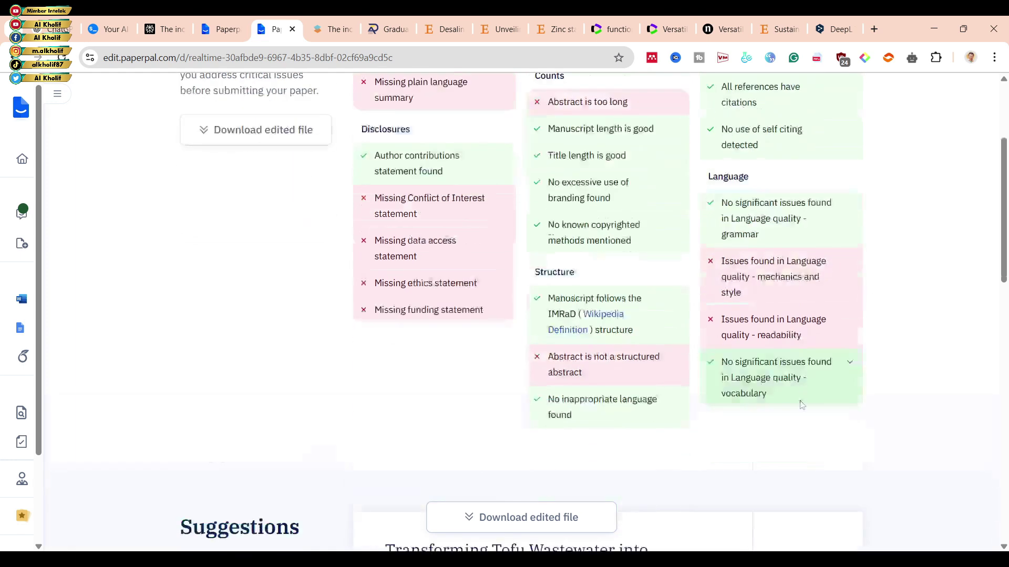
scroll(982, 345, down, 2)
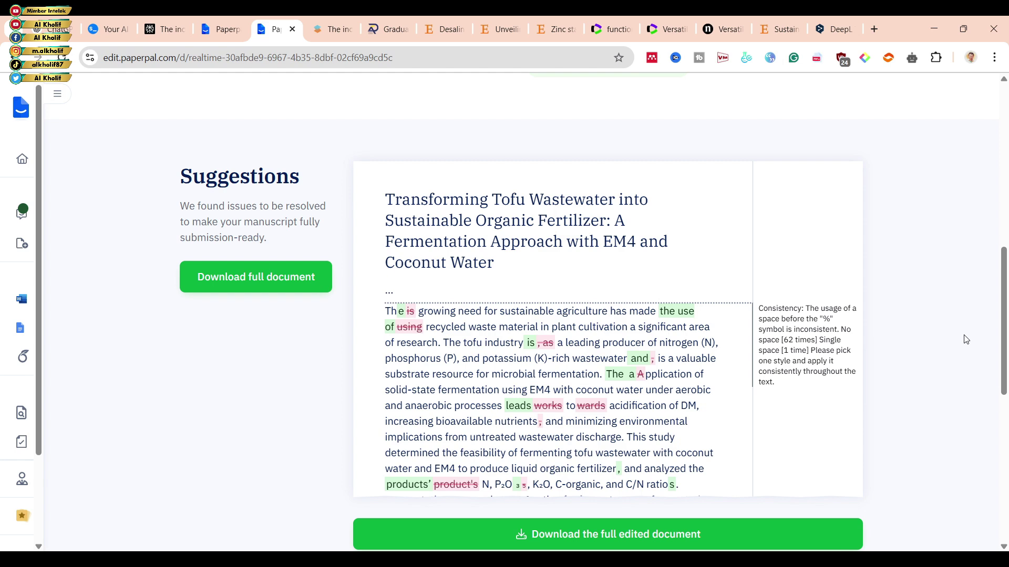
scroll(620, 383, down, 2)
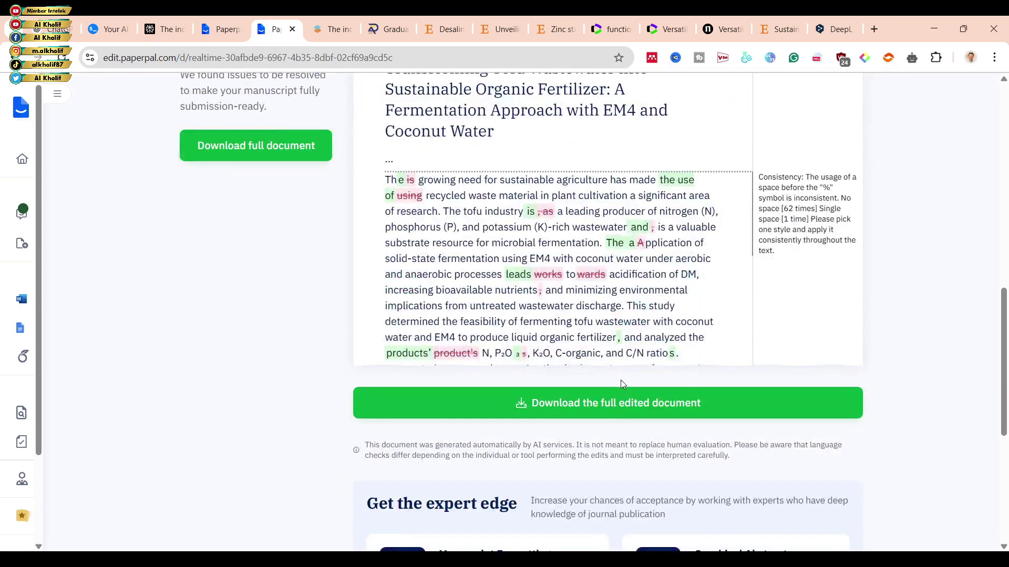
scroll(621, 383, up, 6)
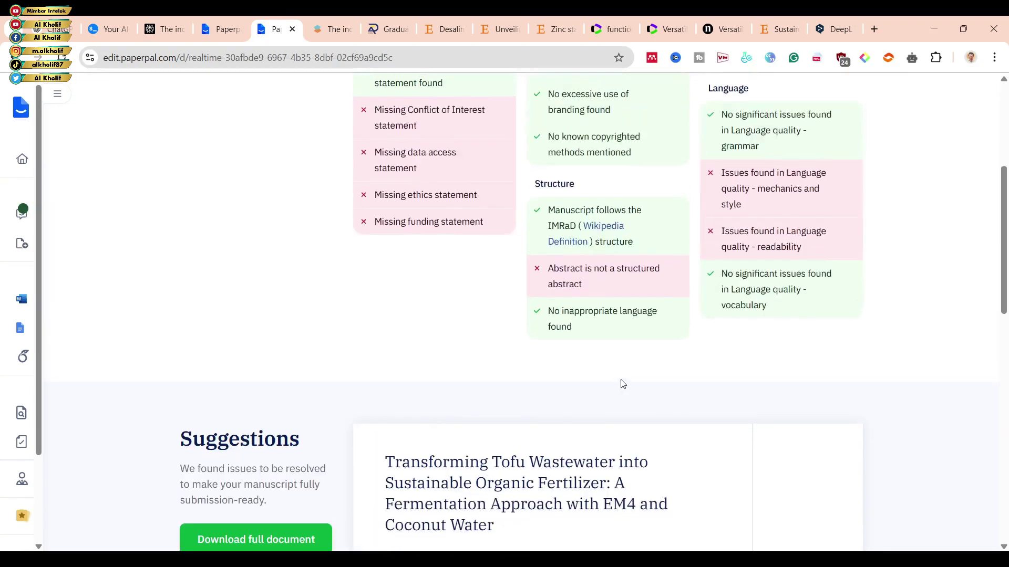
scroll(622, 384, up, 1)
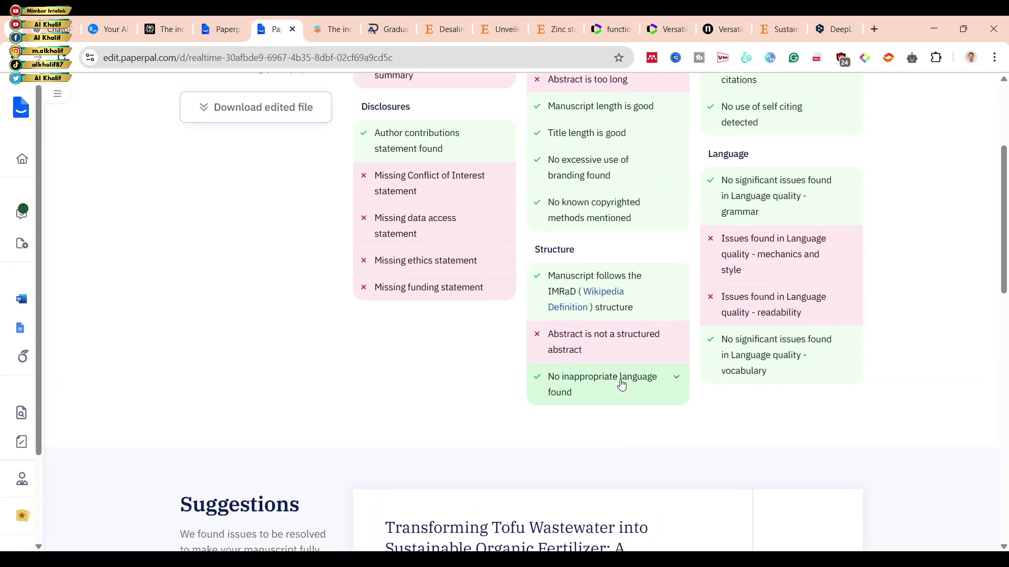
scroll(622, 385, up, 1)
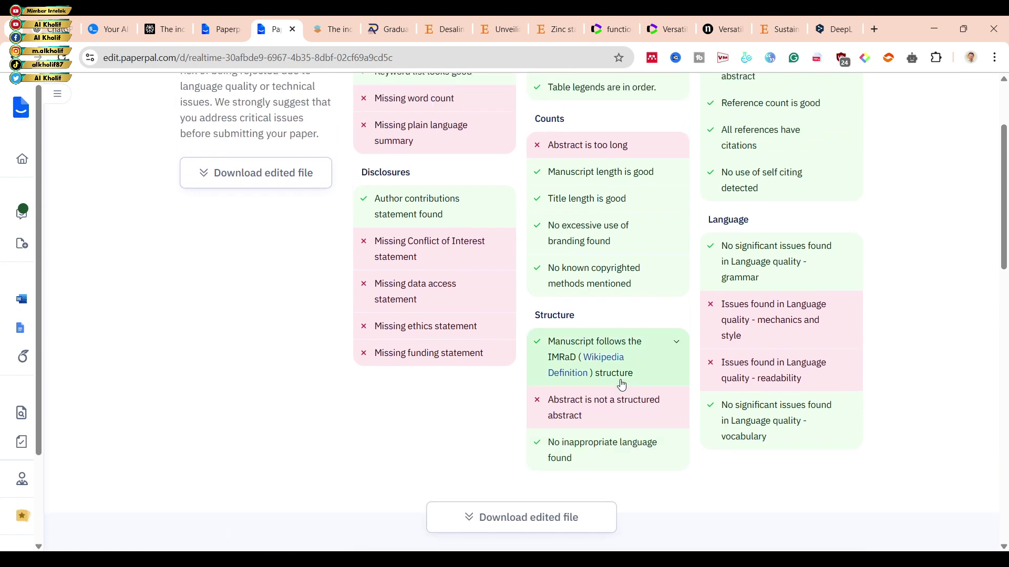
Step: Review the submission readiness results once more, from the metadata and disclosure checks to the structure and language quality checks
scroll(621, 385, up, 1)
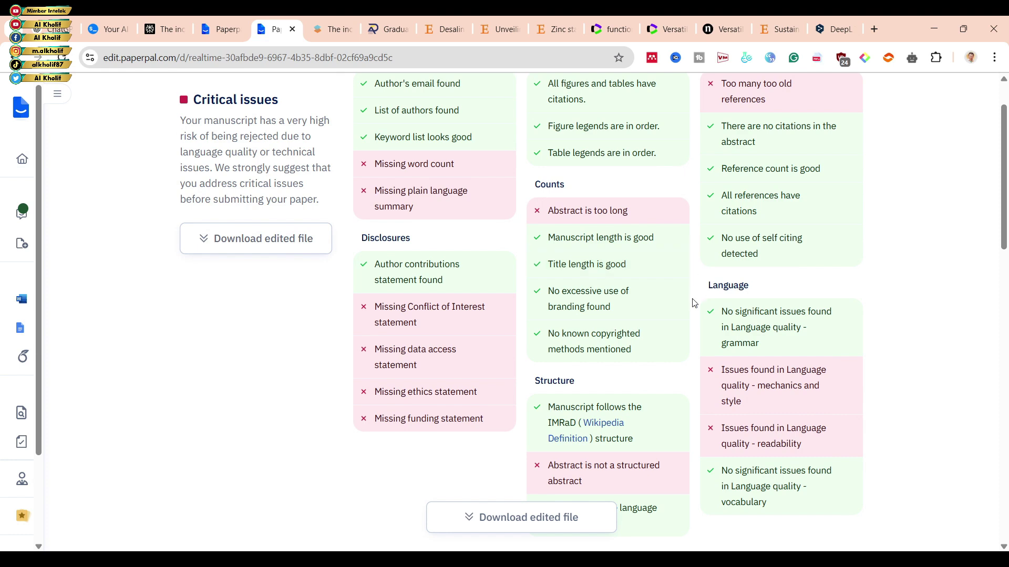
scroll(694, 304, up, 1)
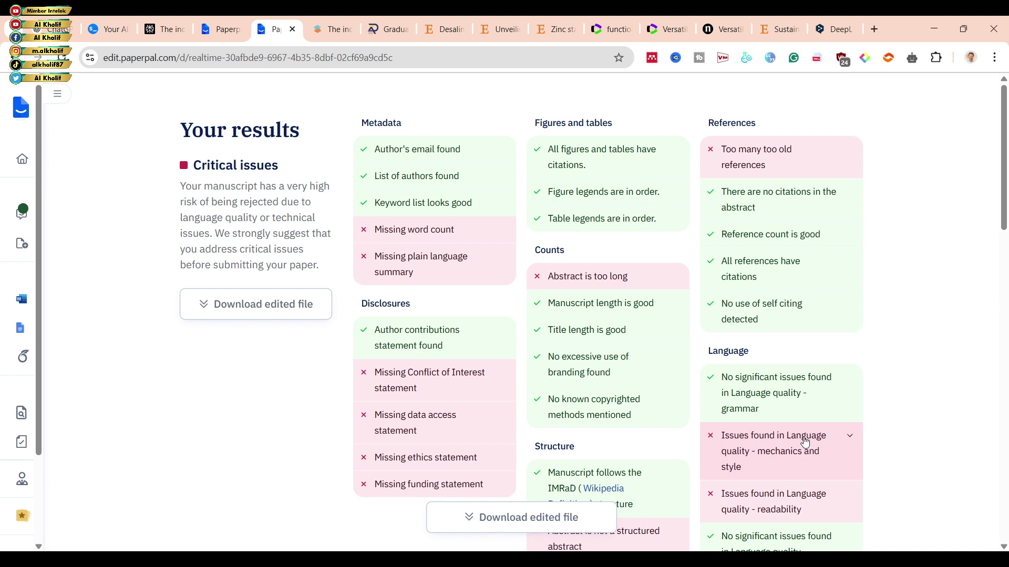
scroll(862, 351, down, 1)
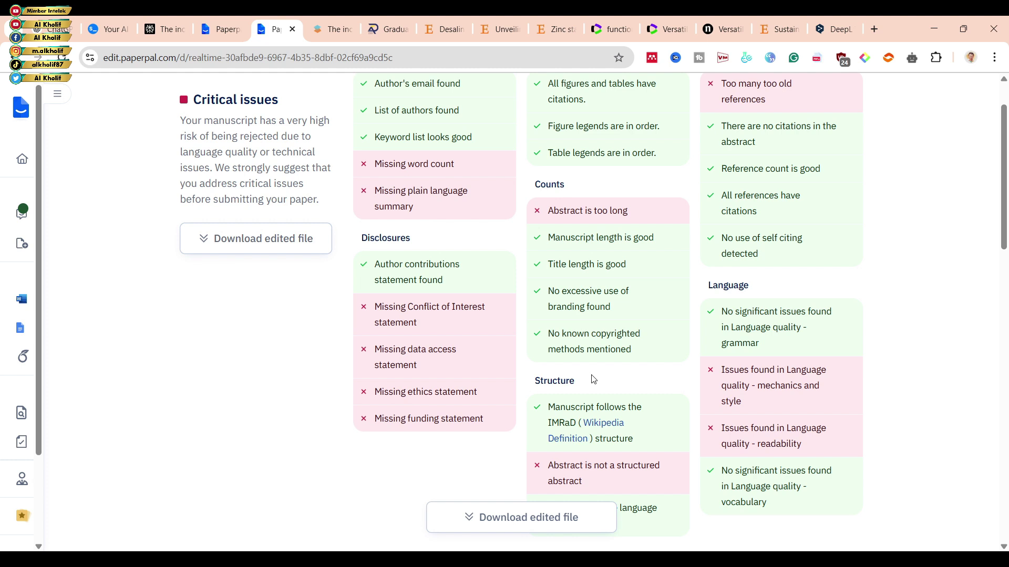
scroll(593, 380, up, 2)
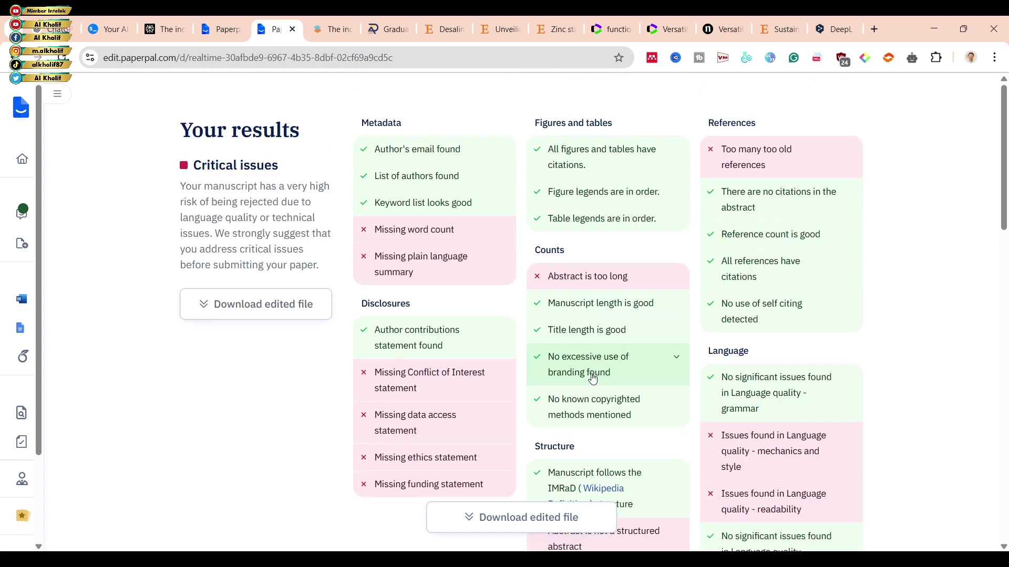
Step: Create a new web document, open the Trim rewriting tool, and insert the tofu wastewater abstract beginning "This growing need for sustainable agriculture"
click(20, 163)
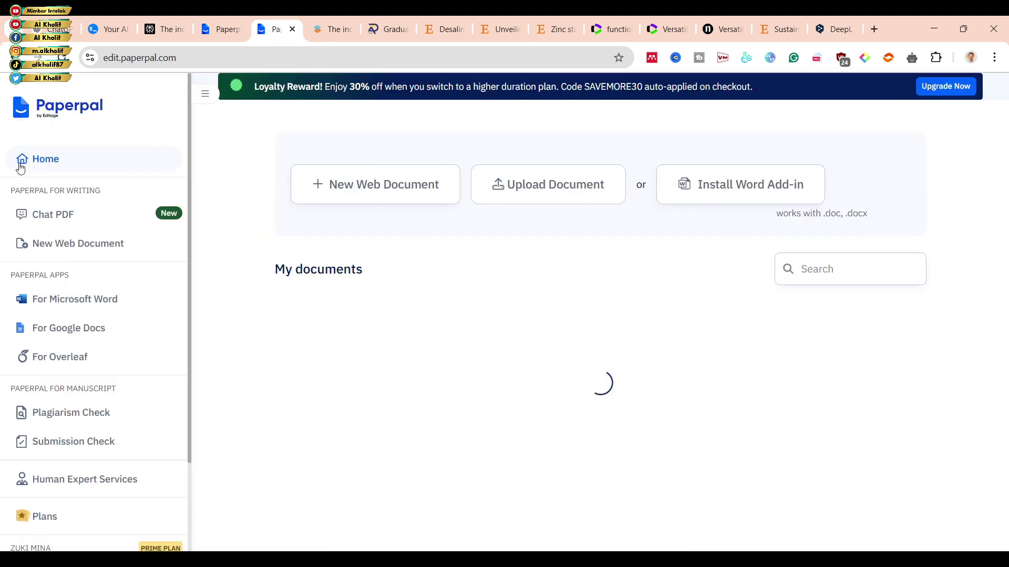
click(335, 198)
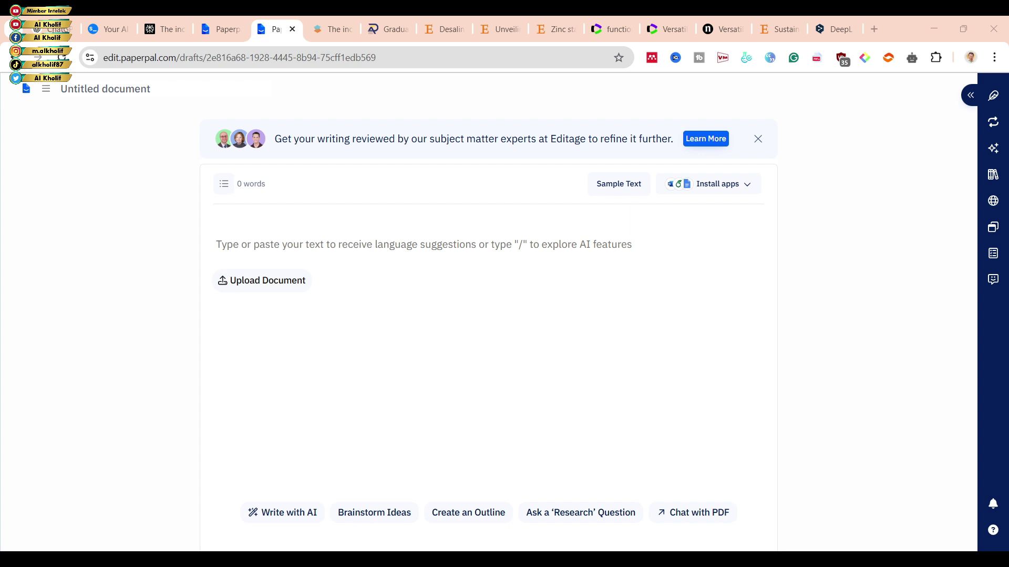
mouse_move(985, 134)
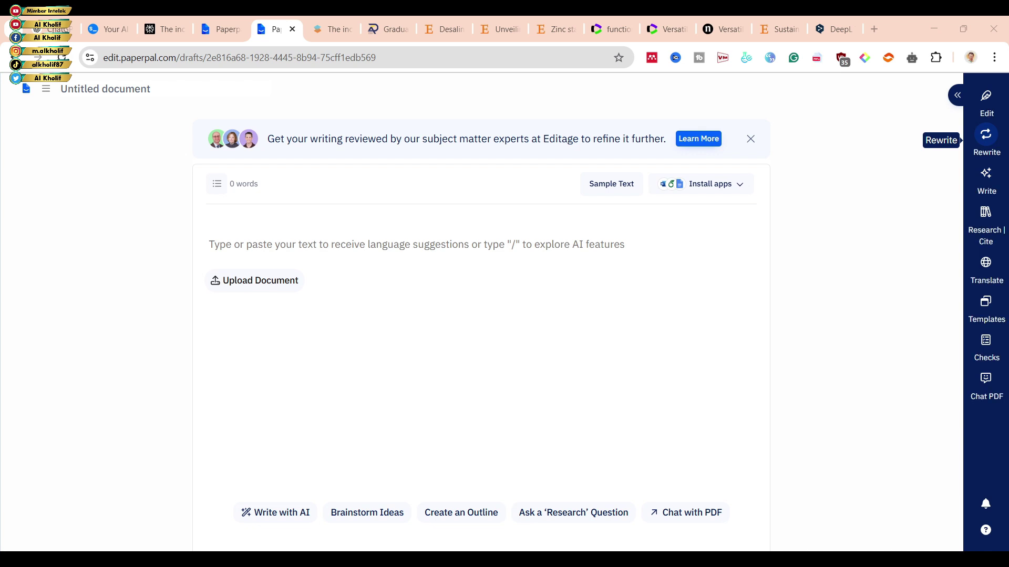
click(986, 134)
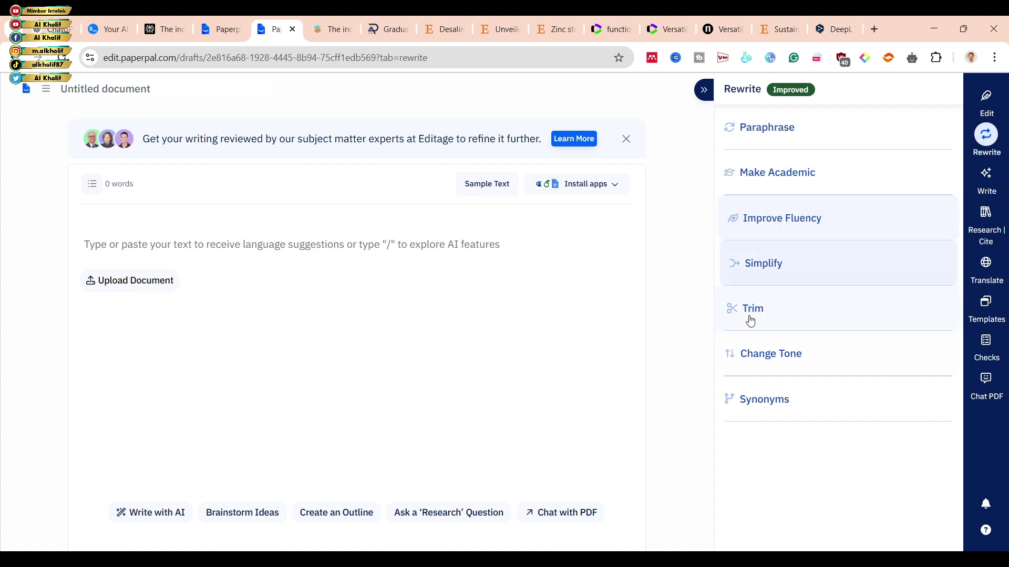
click(749, 320)
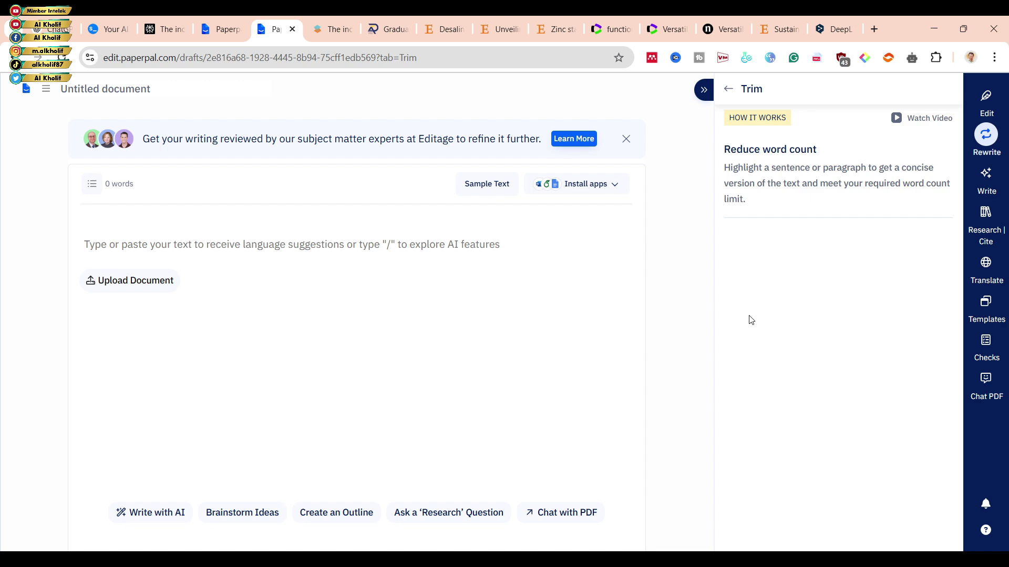
click(105, 247)
text(This growing need for sustainable agriculture has made using recycled waste material in plant cultivation a significant area of research. The tofu industry, as a leading producer of nitrogen (N), phosphorus (P), and potassium (K)-rich wastewater, is a valuable substrate resource for microbial fermentation. Application of solid-state fermentation using EM4 with coconut water under aerobic and anaerobic processes works towards acidification of DM, increasing bioavailable nutrients, and minimizing environmental implications from untreated wastewater discharge. This study determined the feasibility of fermenting tofu wastewater with coconut water and EM4 to produce liquid organic fertilizer and analyzed the product's N, P₂O₅, K₂O, C-organic, and C/N ratio. Fermentation occurred at a 4:1 ratio of tofu wastewater: fermentation materials, with EM4 concentrations of 10, 25, and 50% under anaerobic conditions for 14 days. The fertilizer produced was analyzed and compared with liquid organic health fertilizer according to nonstandard percent no. 70/Permentan/SR.140/10/ 2011. Results showed that fermentation increased tofu wastewater's protein and amino acid contents. The highest nitrogen content (3.09 ± 0.023%) was obtained by treatment C (50% EM4), meeting standard requirements (3-6% N). The K₂O concentration of Treatment C peaked at 3.28 ± 0.025% (K₂O), within the acceptable range (3-6% K₂O). The C-organic content in Treatment C reached 10.5 ± 0.094%, exceeding the minimum quality (6%). The P₂O₅ contents never exceeded the maximum limit (2.22 ± 0.0057%). Although it indicates a rapid-acting fertilizer, the C/N ratio remained low for all treatments.)
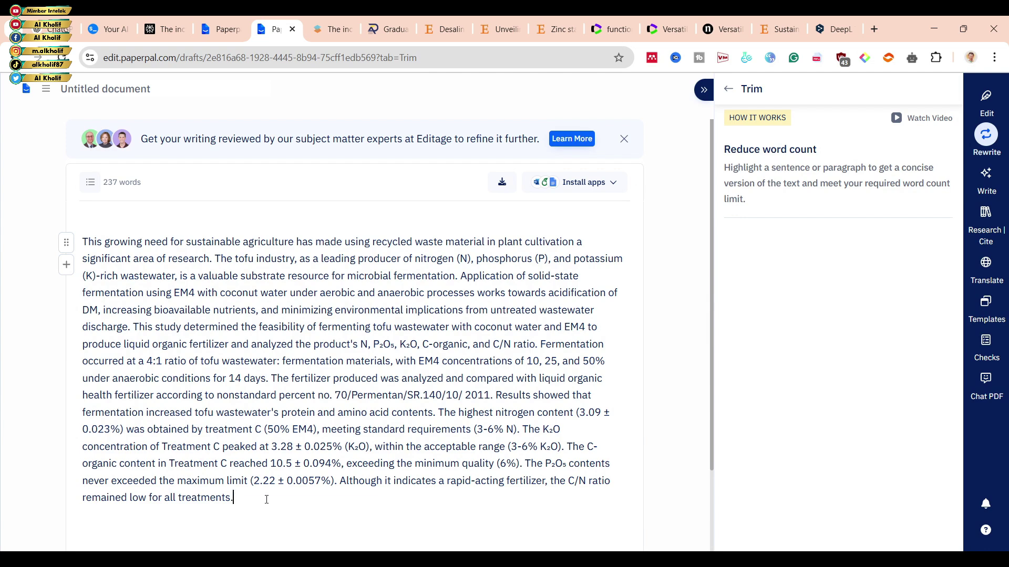
Step: Trim the entire abstract at the Moderate (~25%) level, review the shortened version, and replace the original text with it
drag(271, 508, 79, 239)
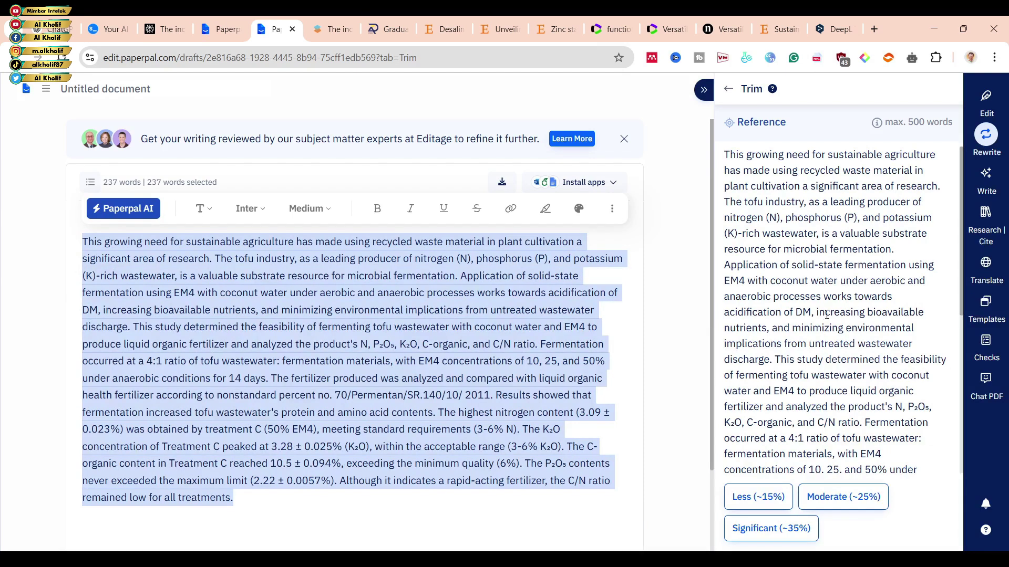
scroll(826, 314, down, 6)
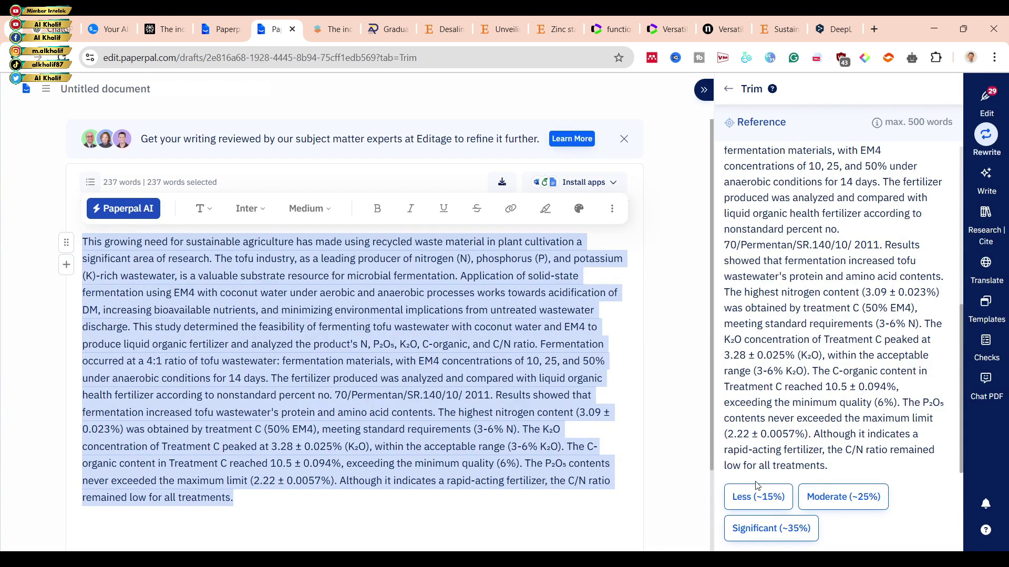
click(837, 499)
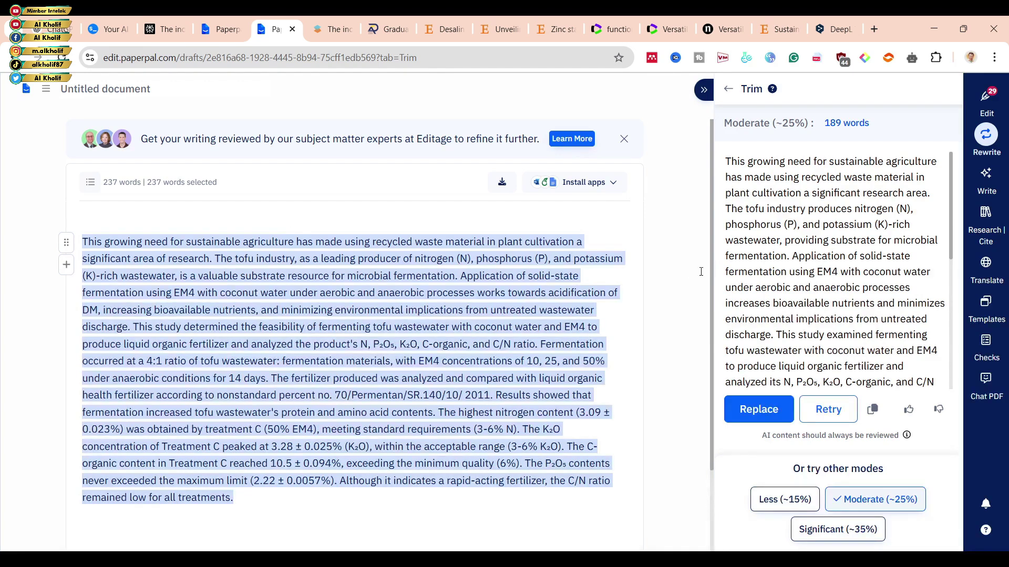
scroll(841, 260, down, 5)
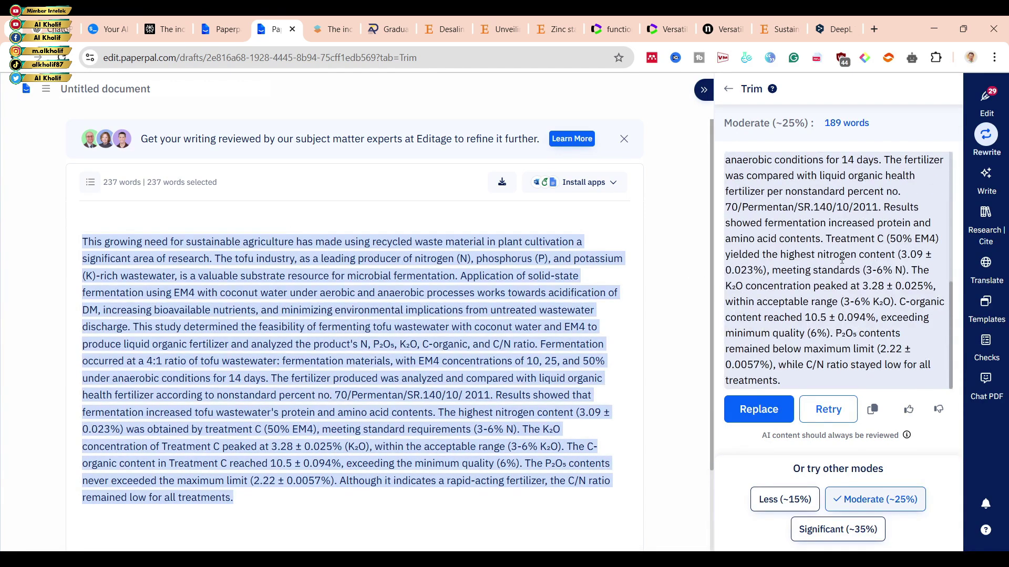
scroll(841, 259, up, 5)
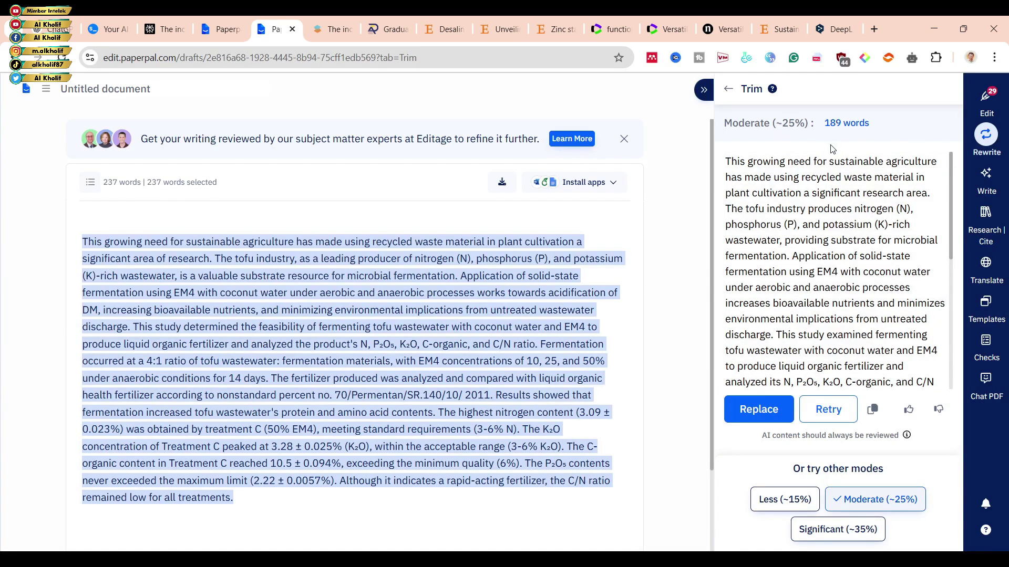
click(760, 410)
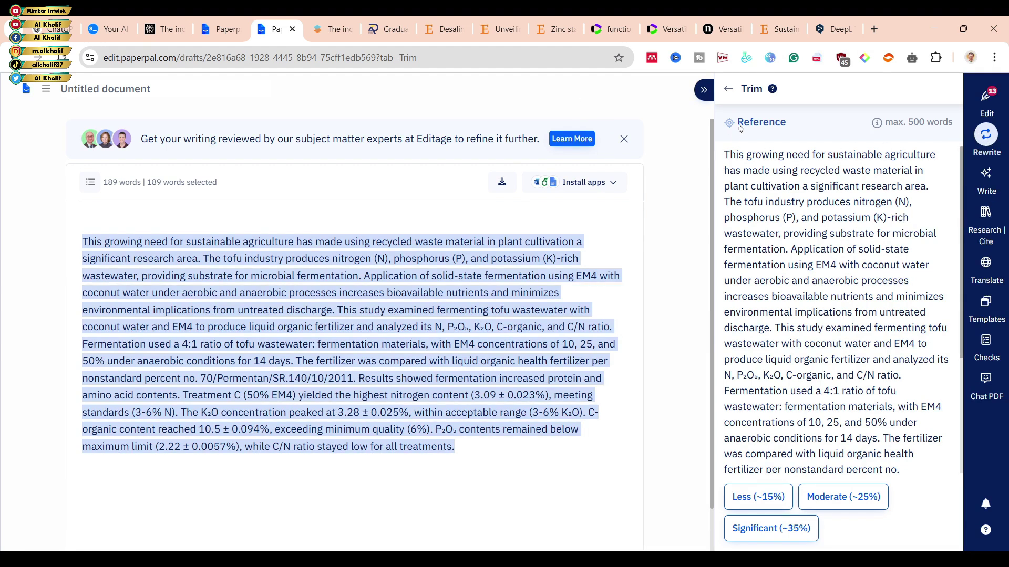
Step: Rewrite the trimmed abstract with Make Academic and replace the document text with the generated version
click(729, 92)
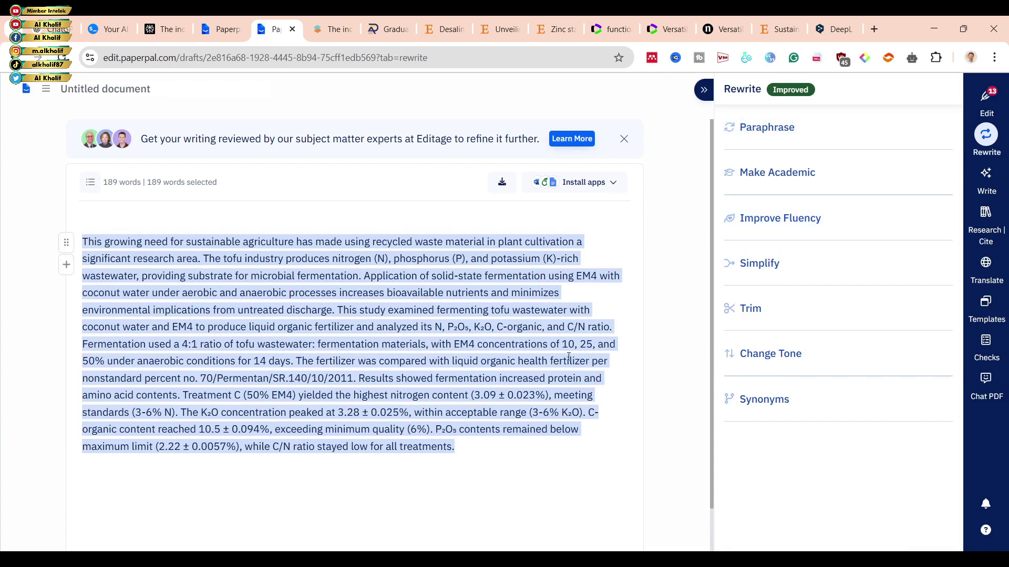
click(792, 184)
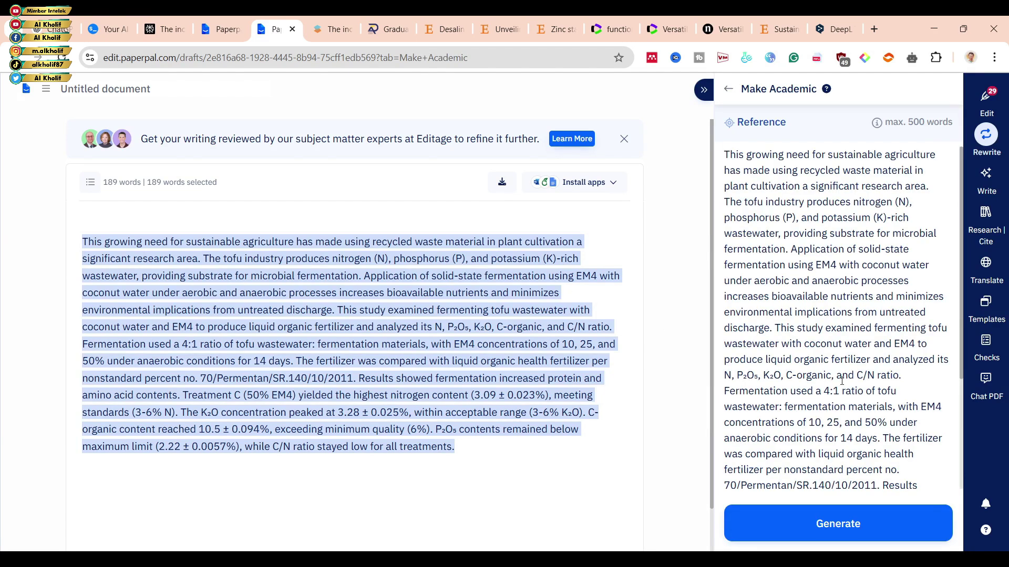
click(836, 534)
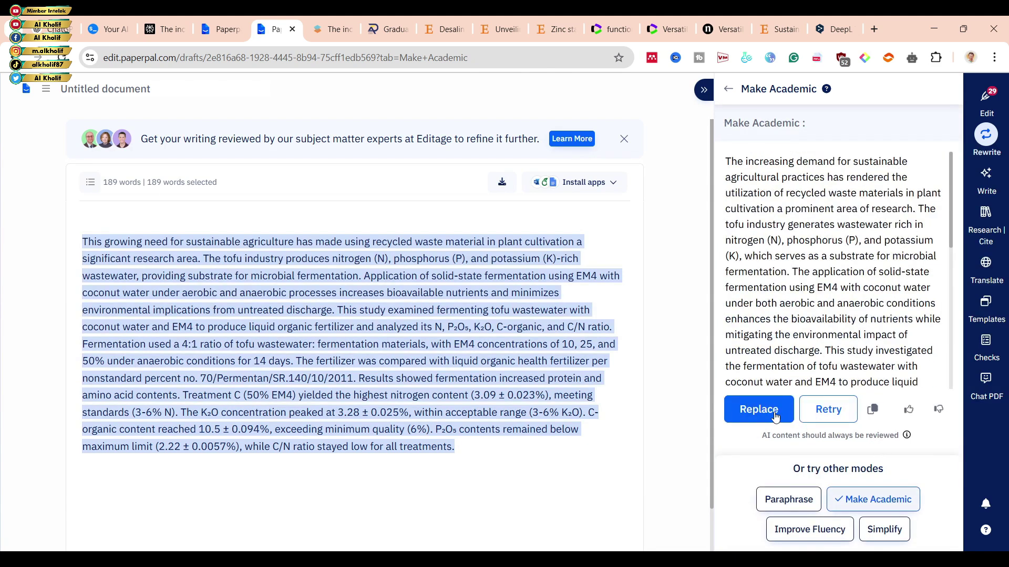
click(759, 410)
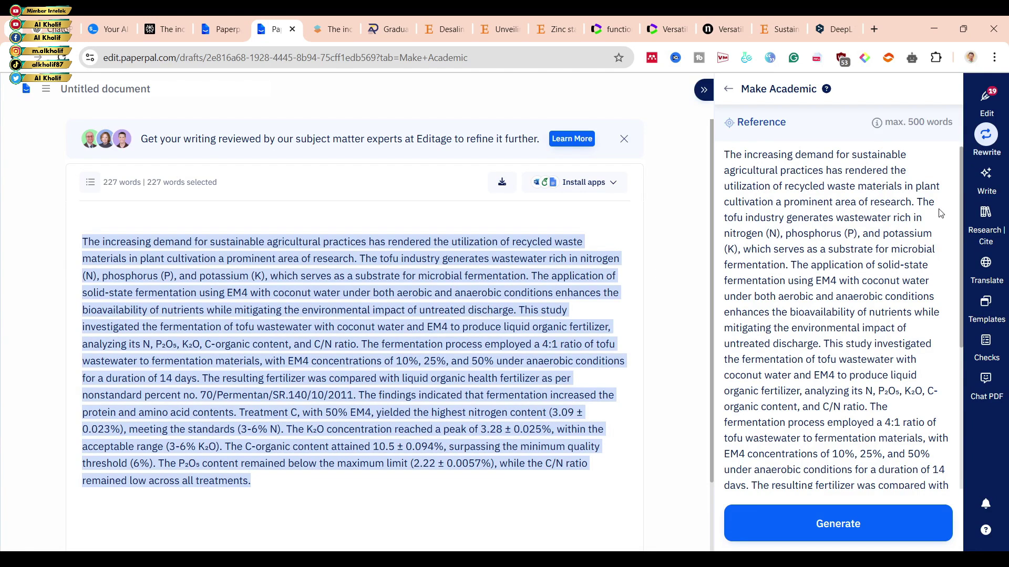
Step: Paraphrase the academic version of the abstract and replace the document text with the generated paraphrase
click(728, 89)
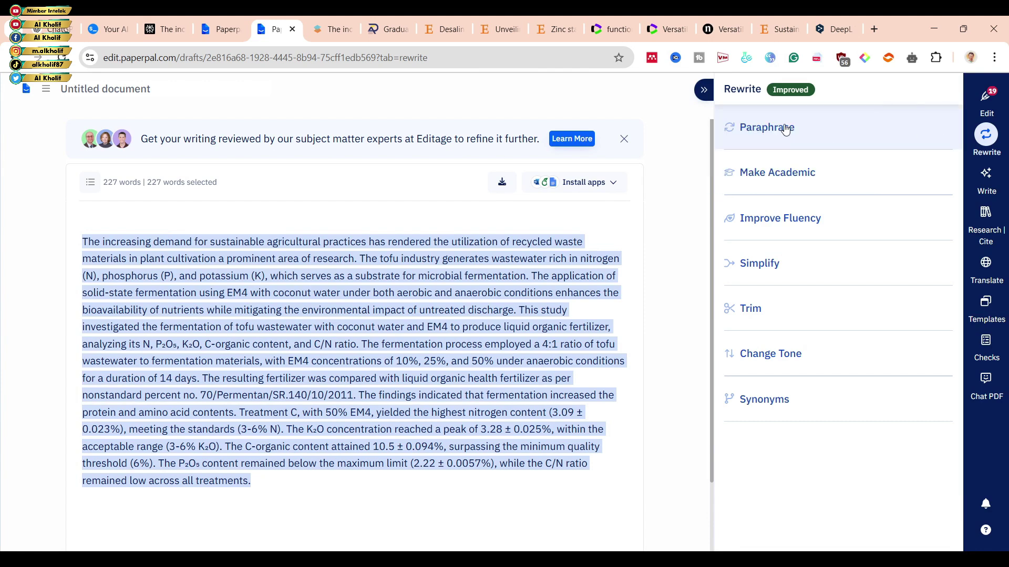
click(785, 136)
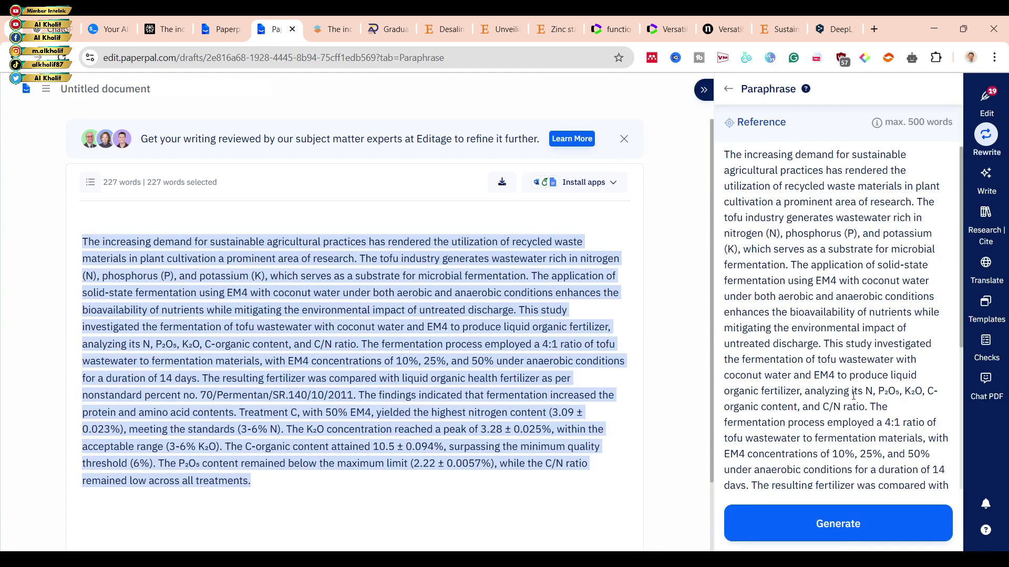
click(858, 525)
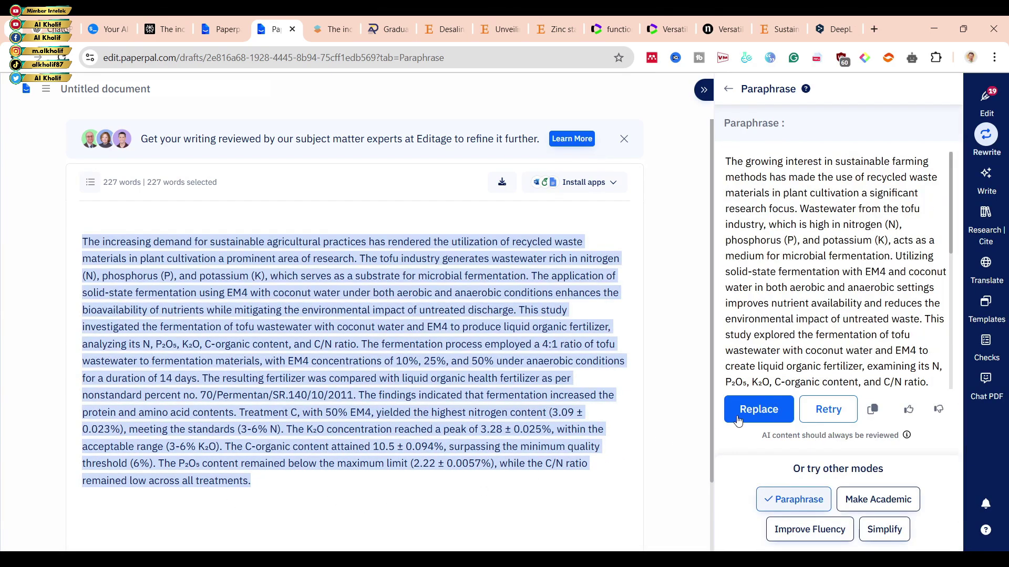
click(740, 420)
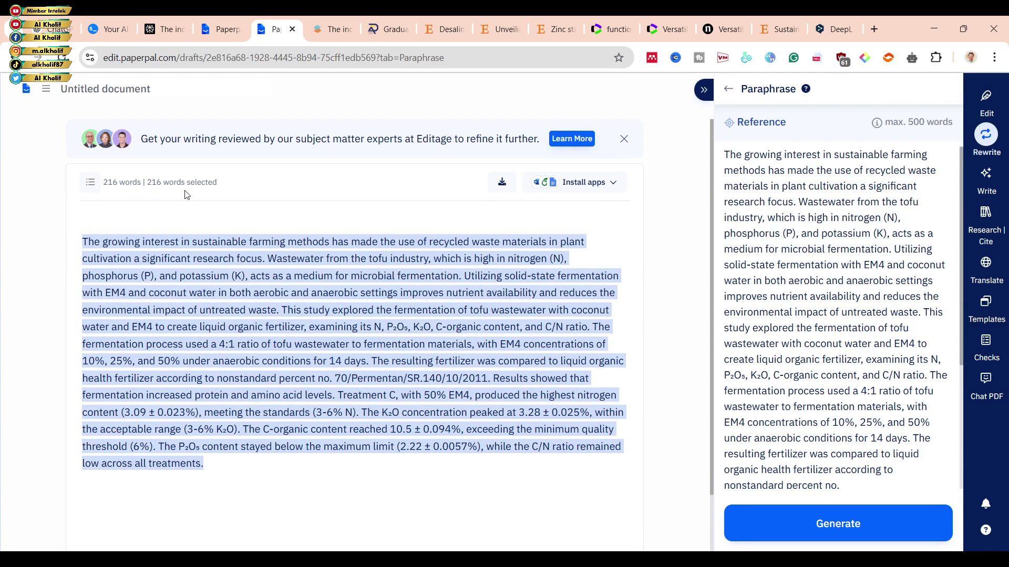
Step: Select the whole paraphrased abstract, clear the selection, and dismiss the Editage expert review banner above the document
key(ctrl+a)
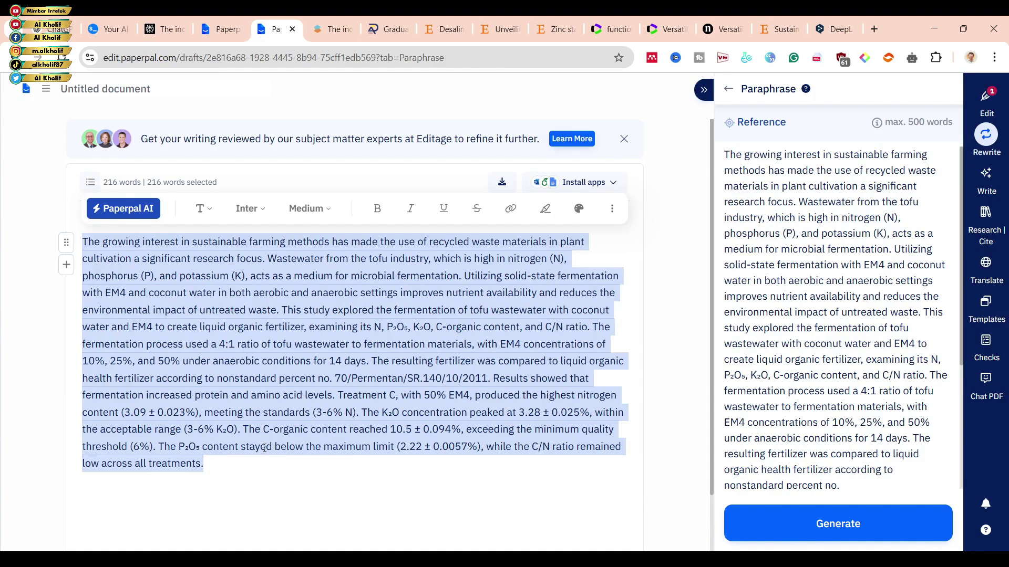
click(226, 459)
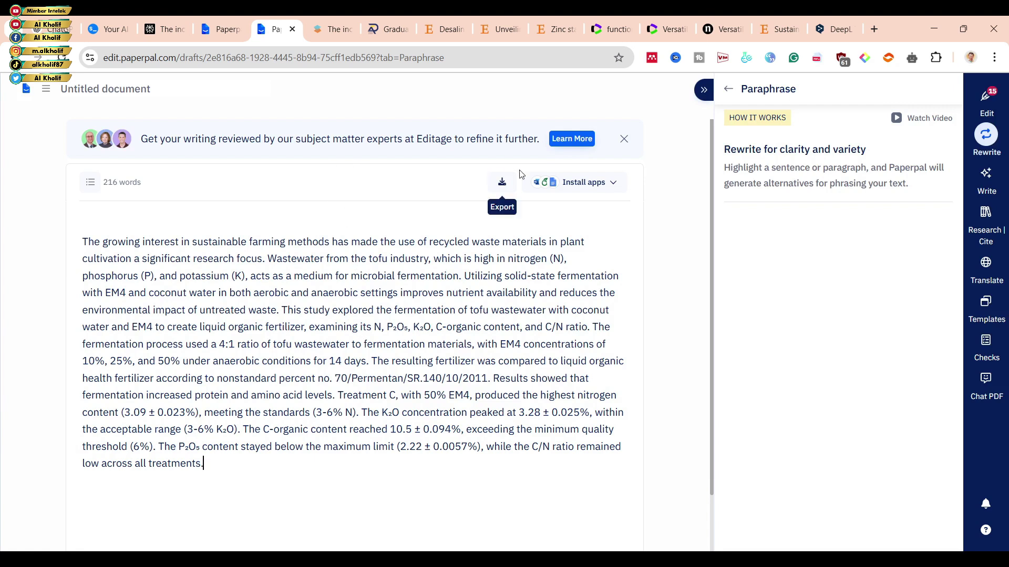
click(624, 141)
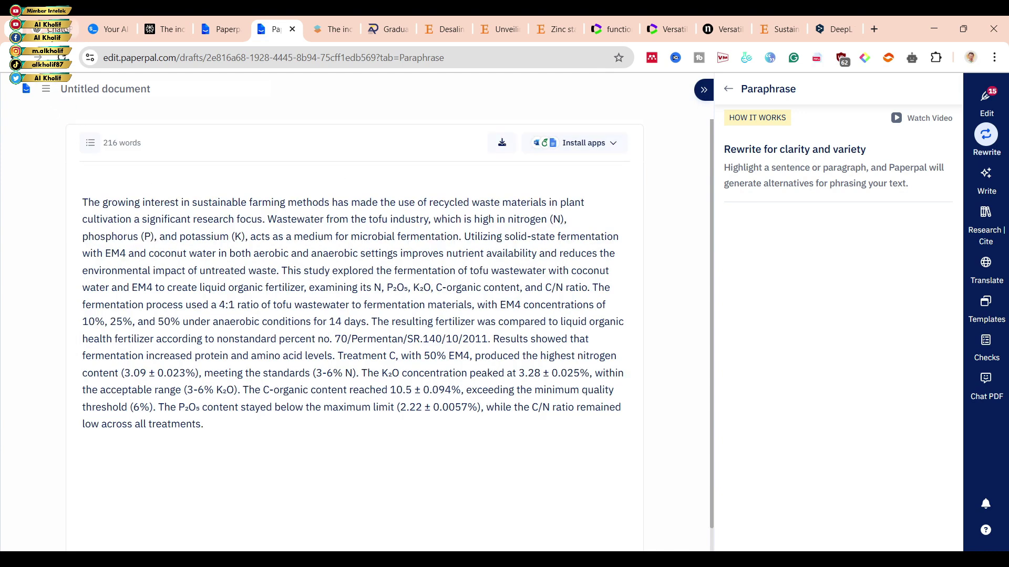
Step: Switch to the ChatGPT Data Analyst conversation and examine the Belingka fish gonad weight analysis back to its initial prompt and attached figure
key(alt+Tab)
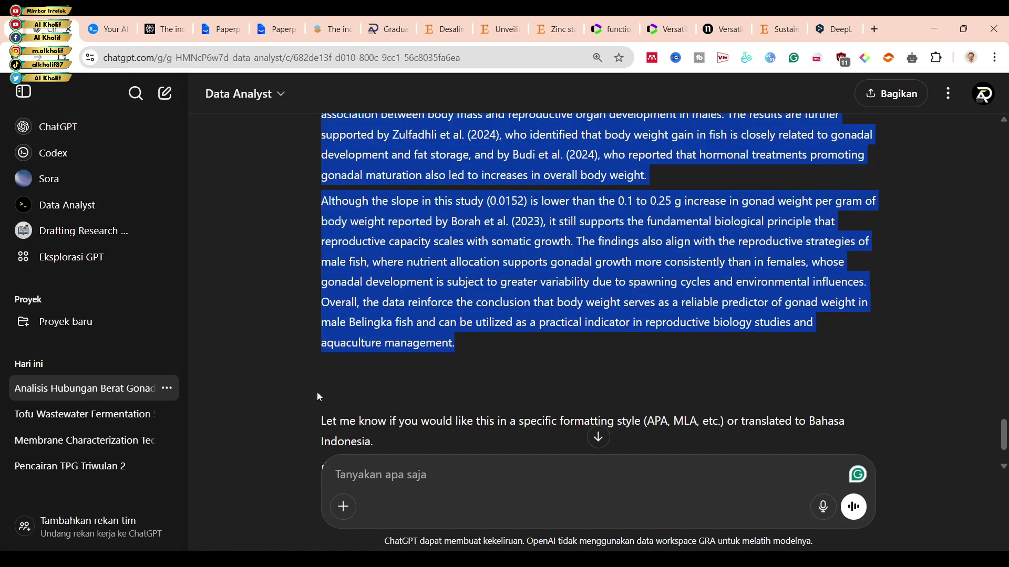
scroll(636, 233, down, 2)
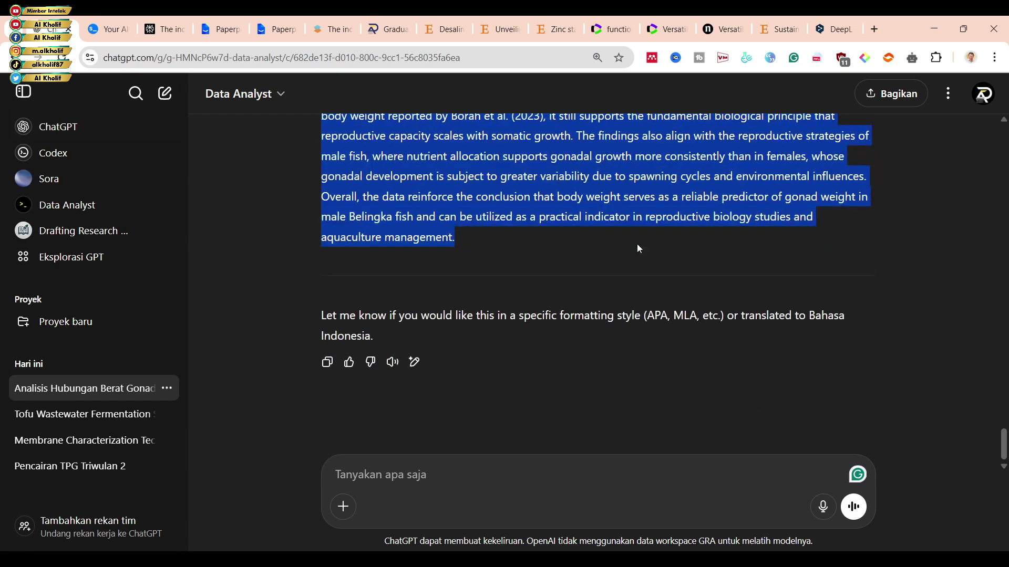
scroll(637, 243, up, 10)
scroll(638, 245, up, 15)
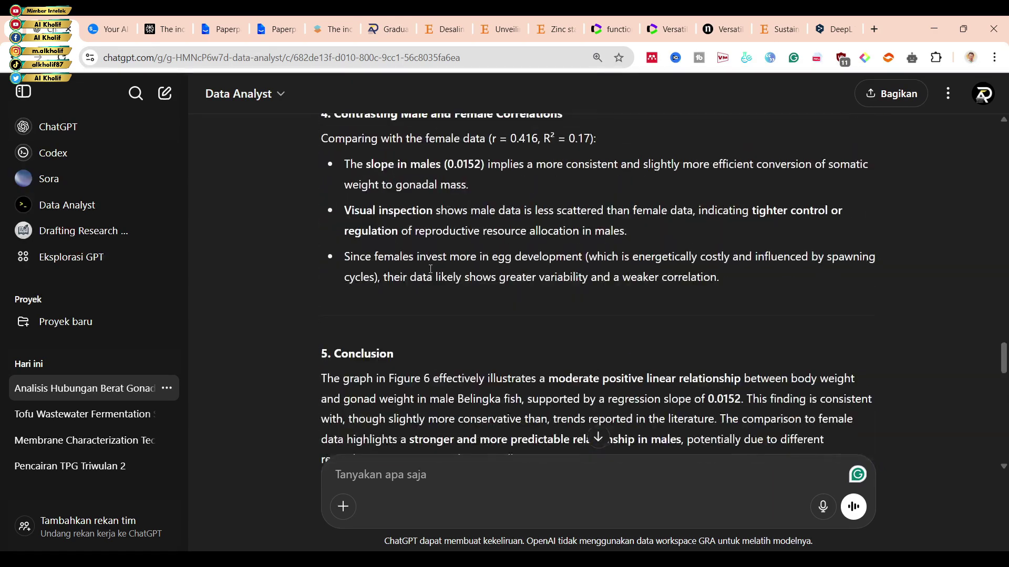
scroll(393, 271, up, 15)
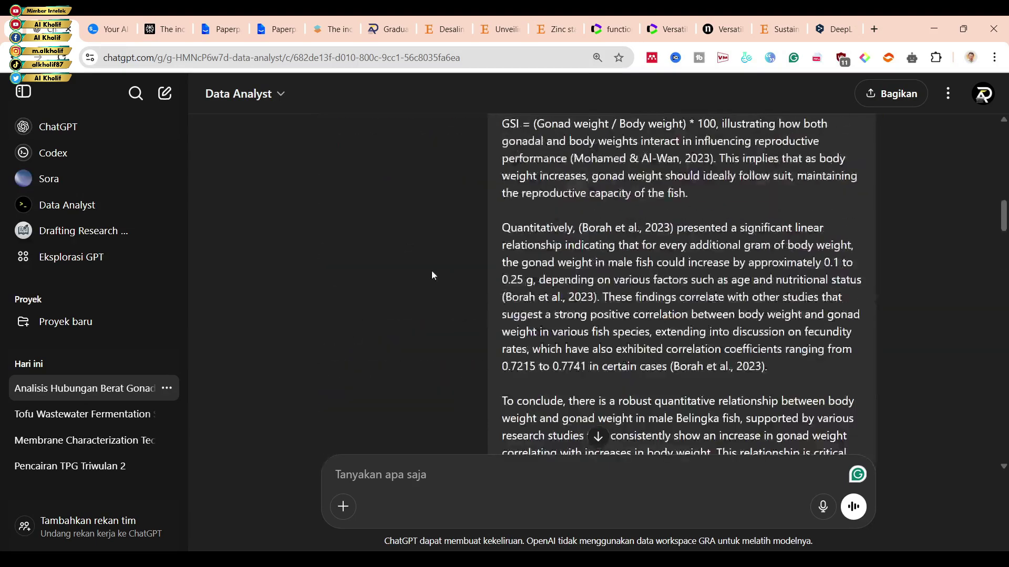
scroll(456, 277, up, 1)
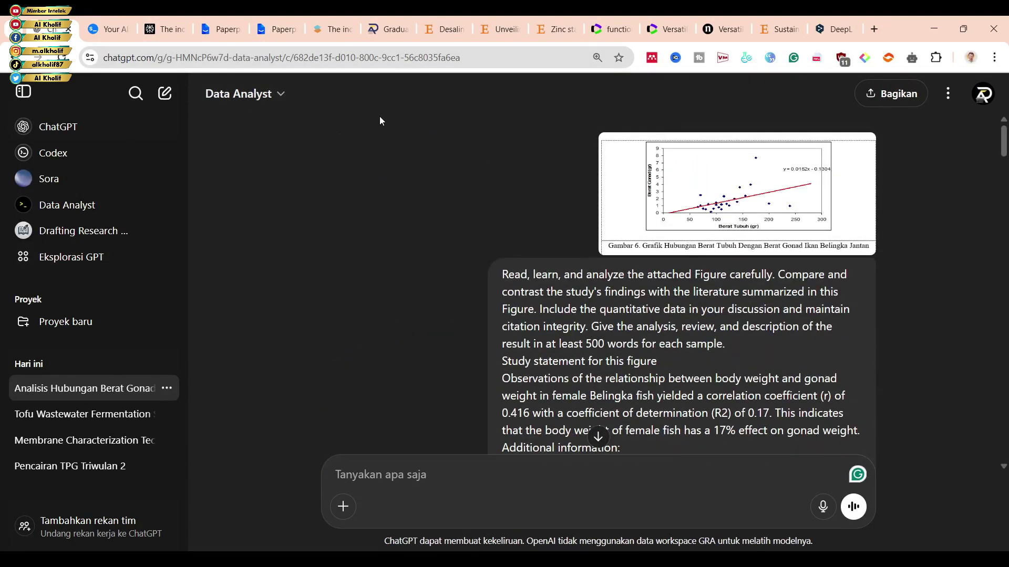
scroll(369, 263, down, 2)
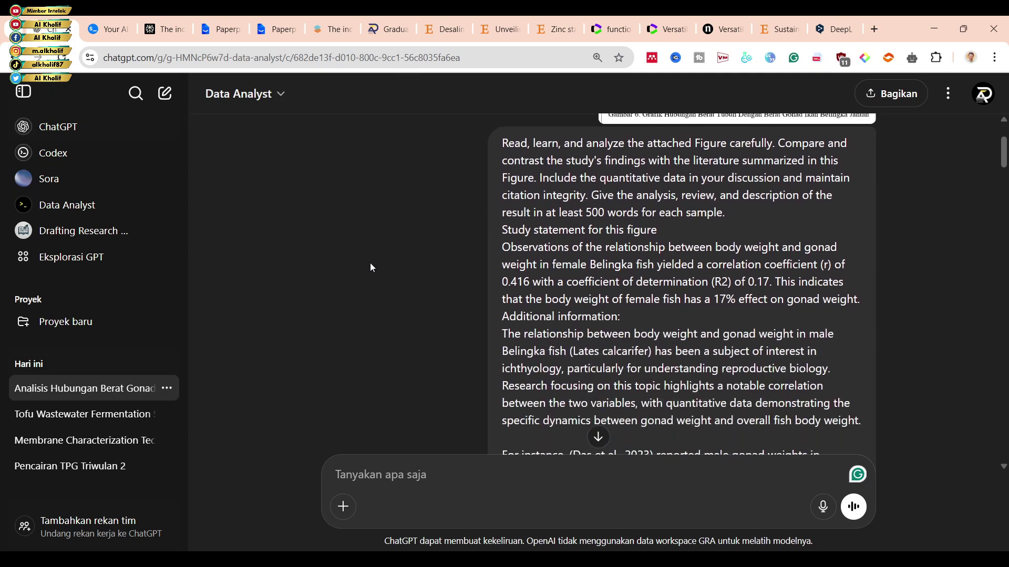
scroll(370, 263, down, 1)
scroll(376, 266, up, 3)
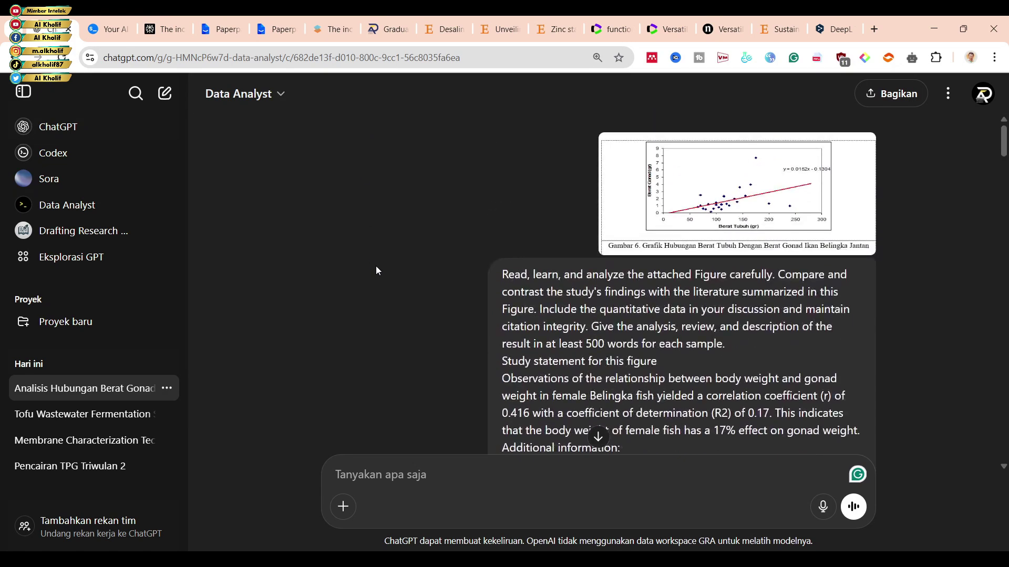
Step: Switch to the desalination article's browser tab and close it
click(443, 30)
click(460, 29)
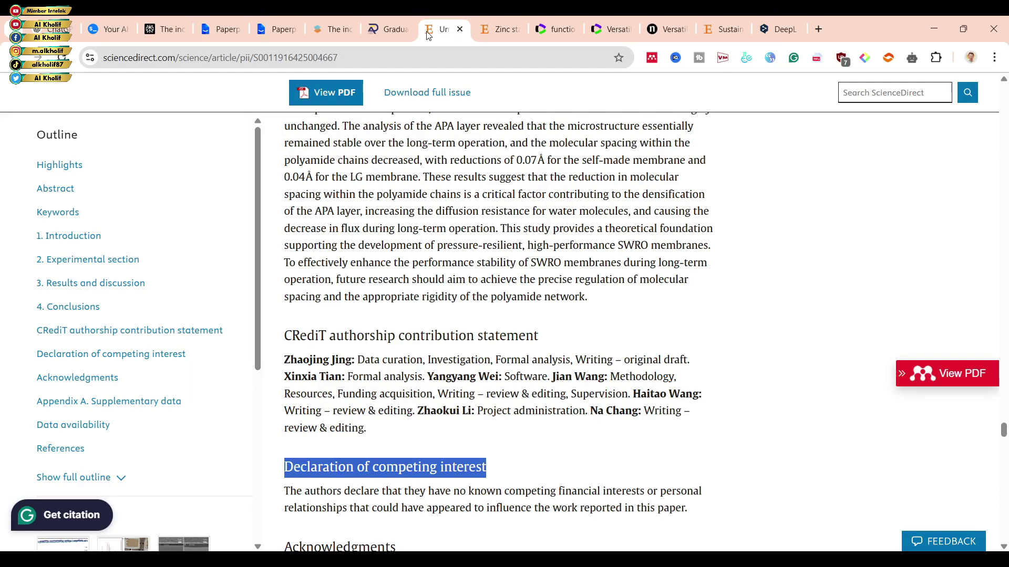
Step: Switch to the Graduate Research Academy website and look through its services, training programs, About Us section and page footer
click(389, 30)
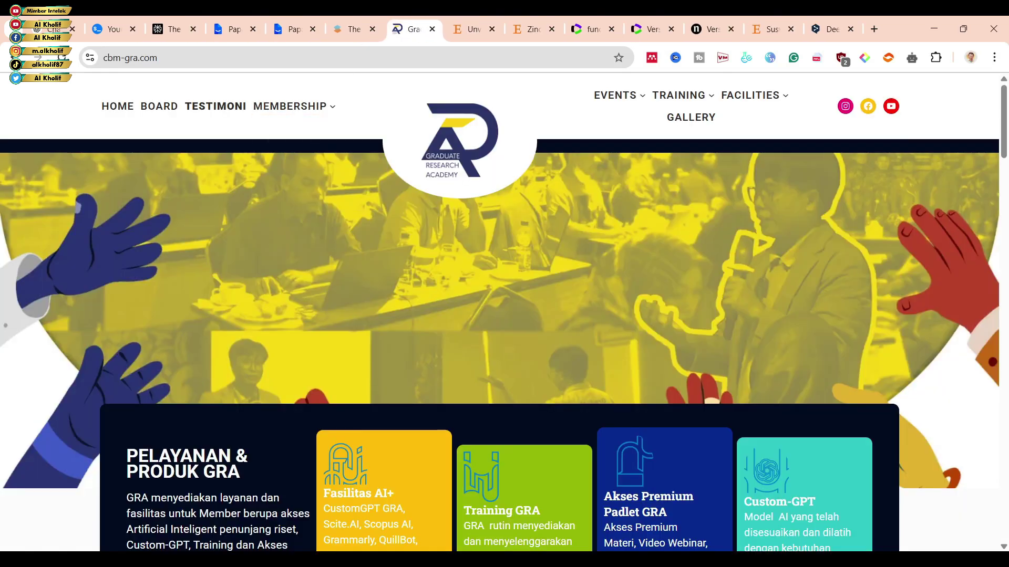
scroll(490, 373, down, 6)
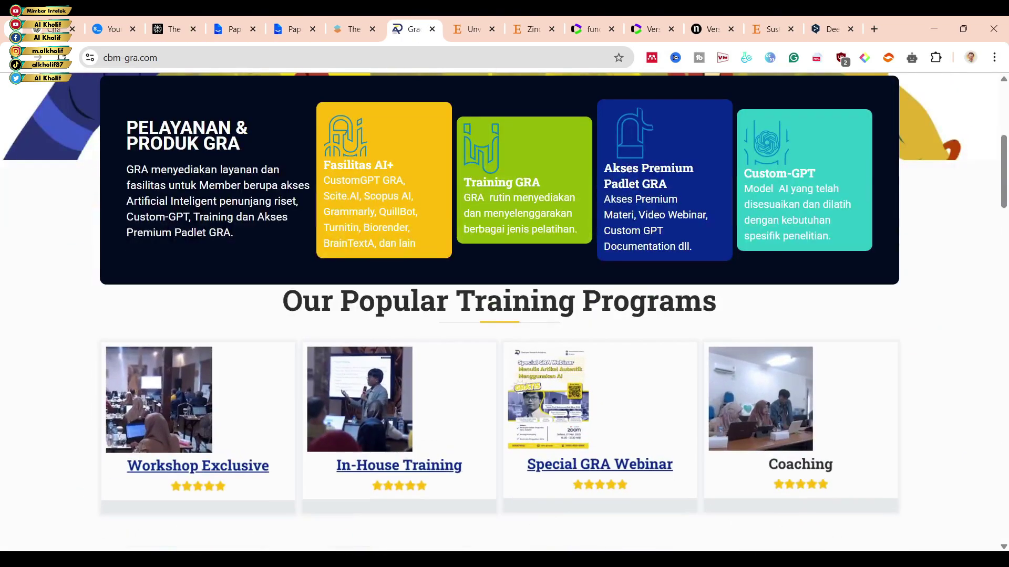
scroll(827, 279, down, 8)
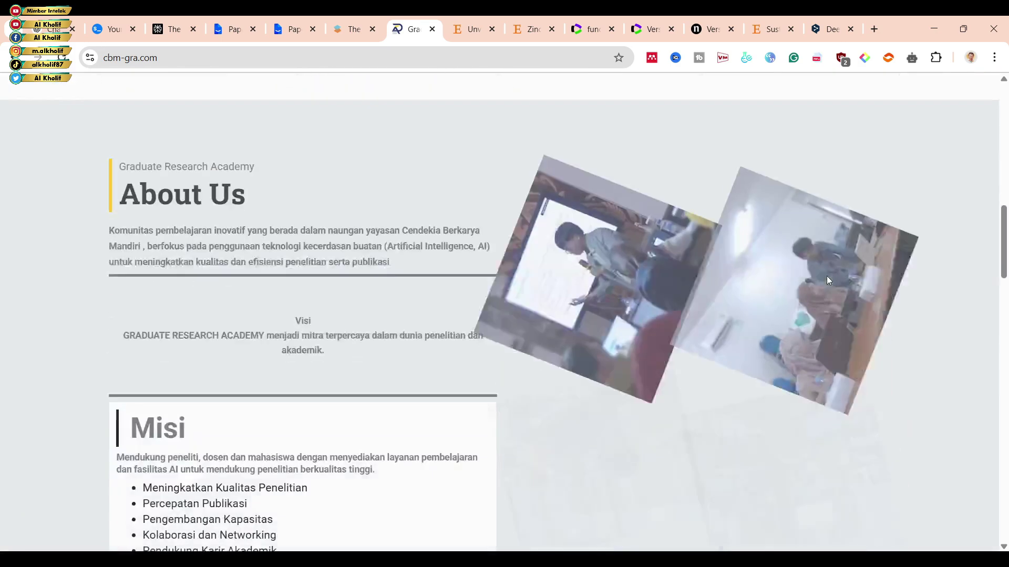
scroll(827, 279, down, 20)
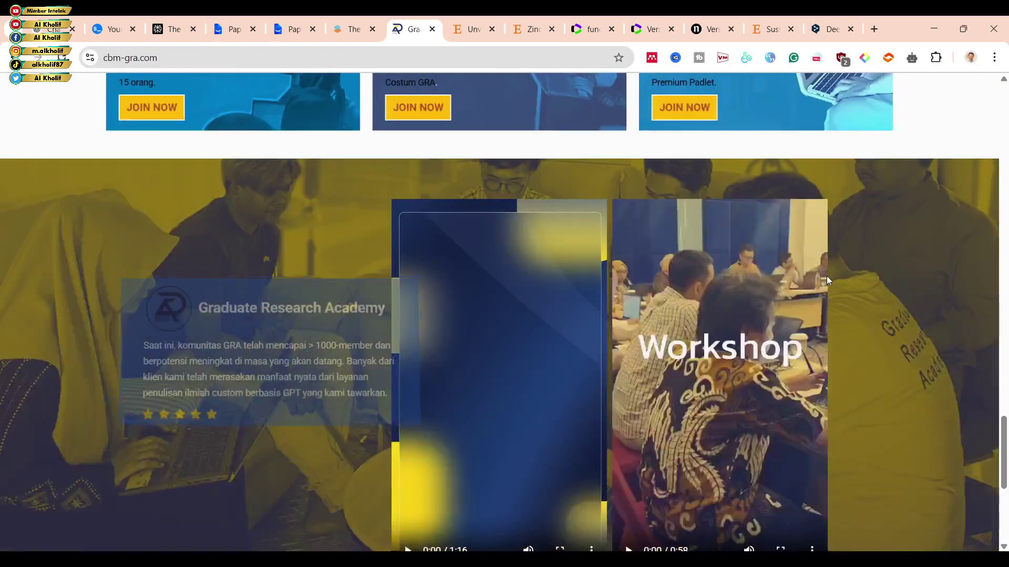
scroll(827, 279, down, 5)
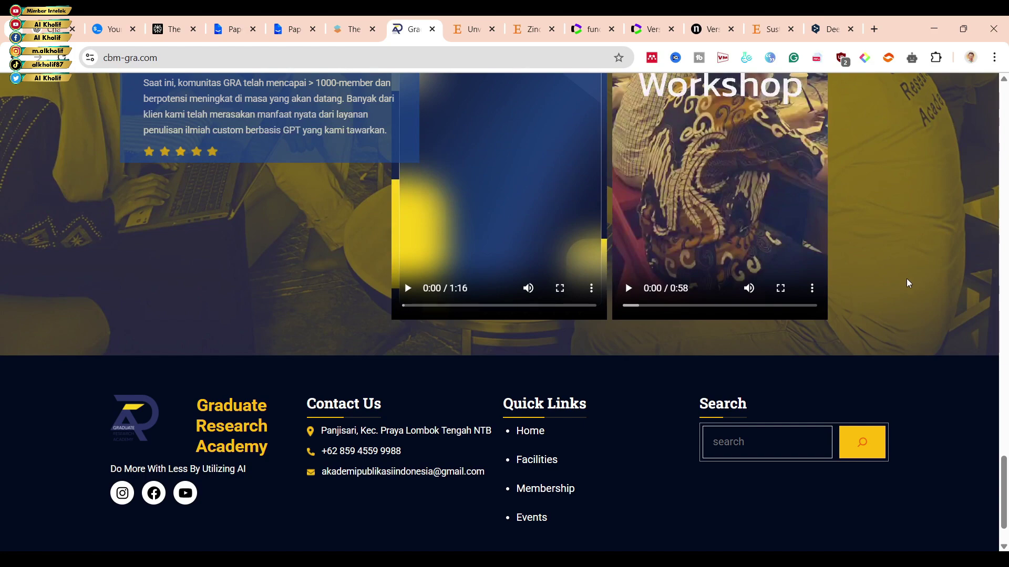
scroll(909, 283, down, 2)
Step: Examine the GRA membership options and the webinar events above them, and return to the top of the homepage
scroll(912, 286, up, 9)
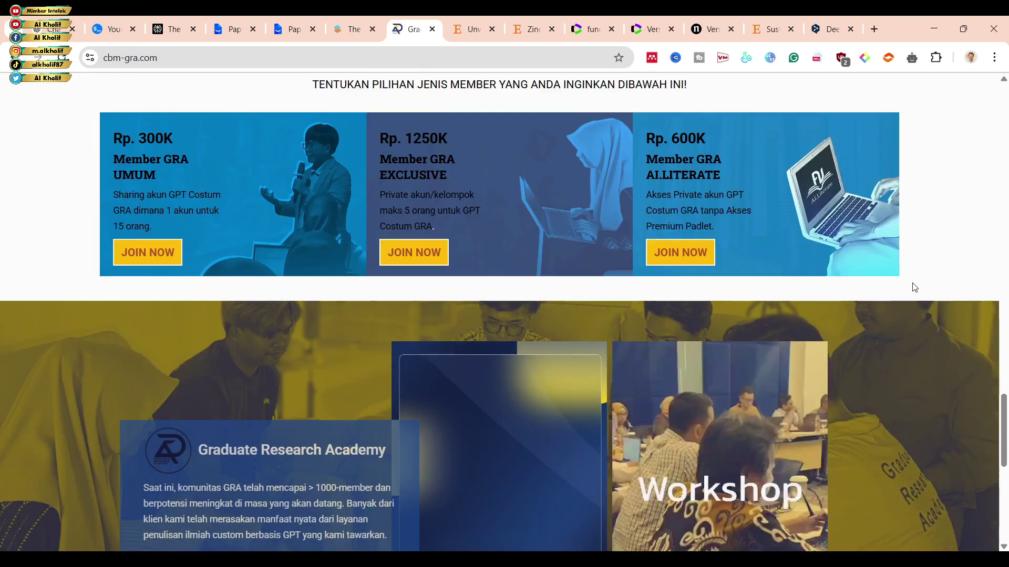
scroll(913, 286, up, 2)
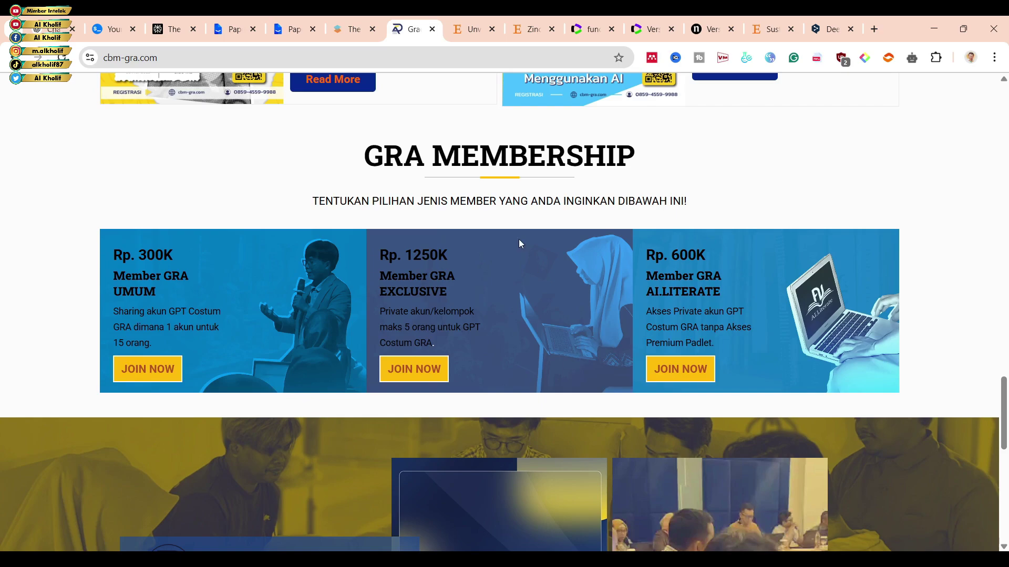
scroll(384, 364, up, 5)
scroll(563, 368, down, 2)
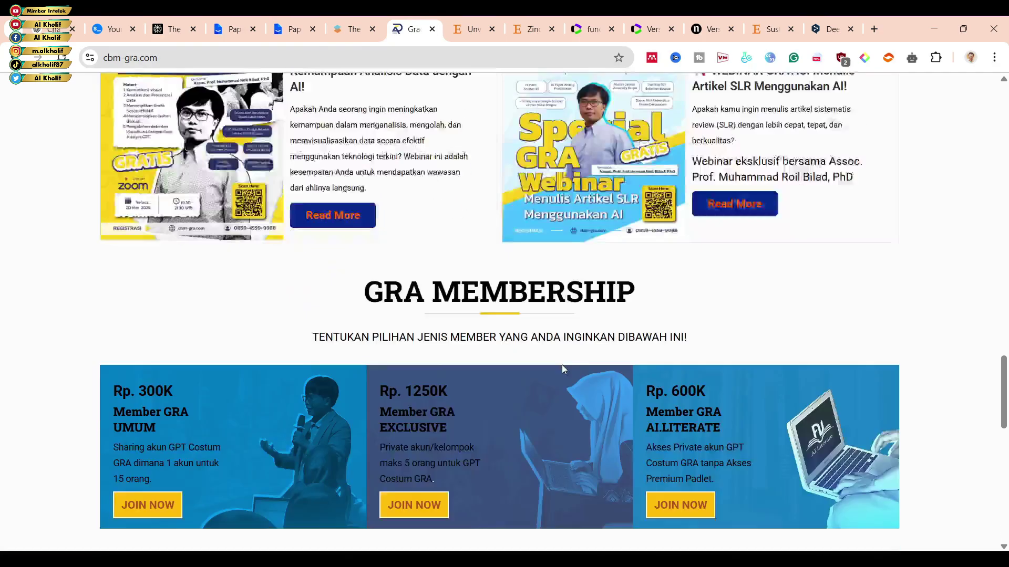
scroll(559, 363, down, 3)
scroll(542, 384, down, 3)
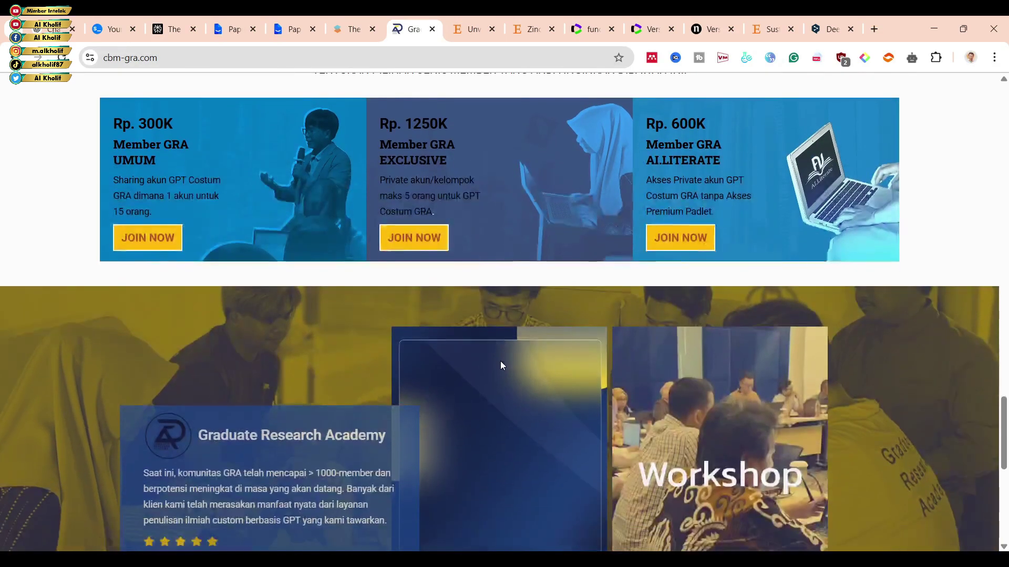
scroll(501, 361, up, 15)
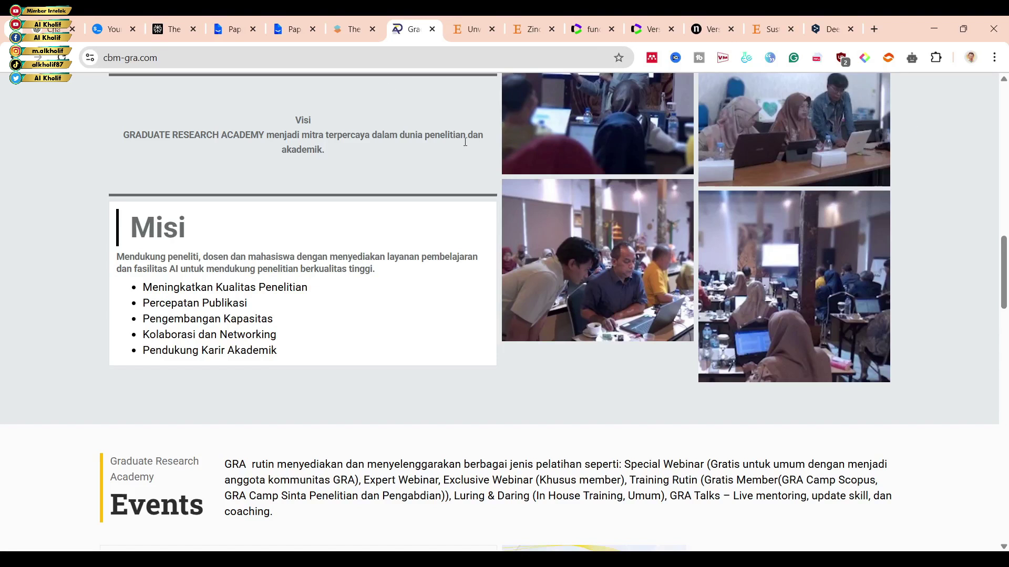
scroll(257, 170, up, 13)
scroll(311, 150, up, 6)
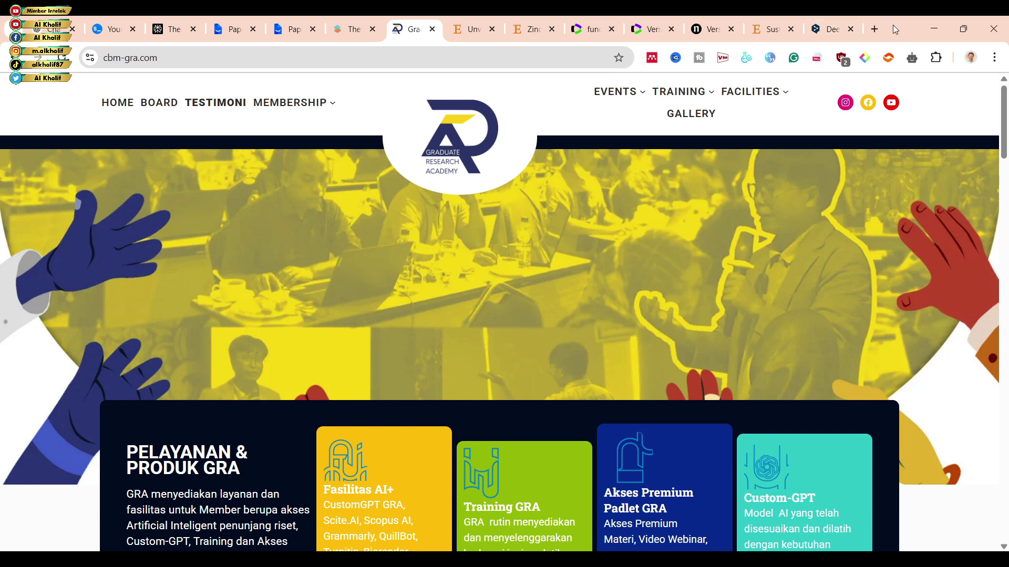
Step: Open a new browser tab
click(876, 30)
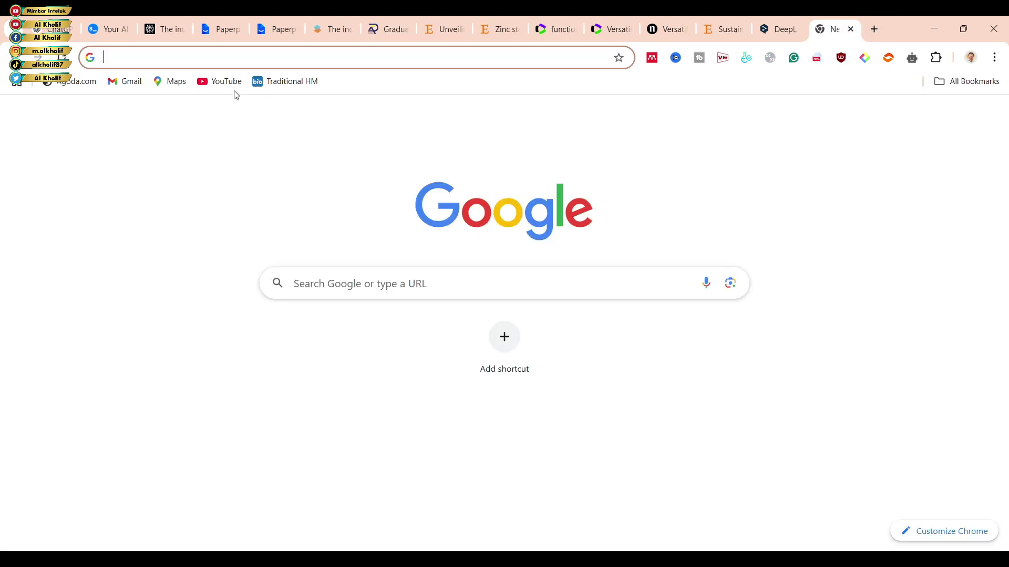